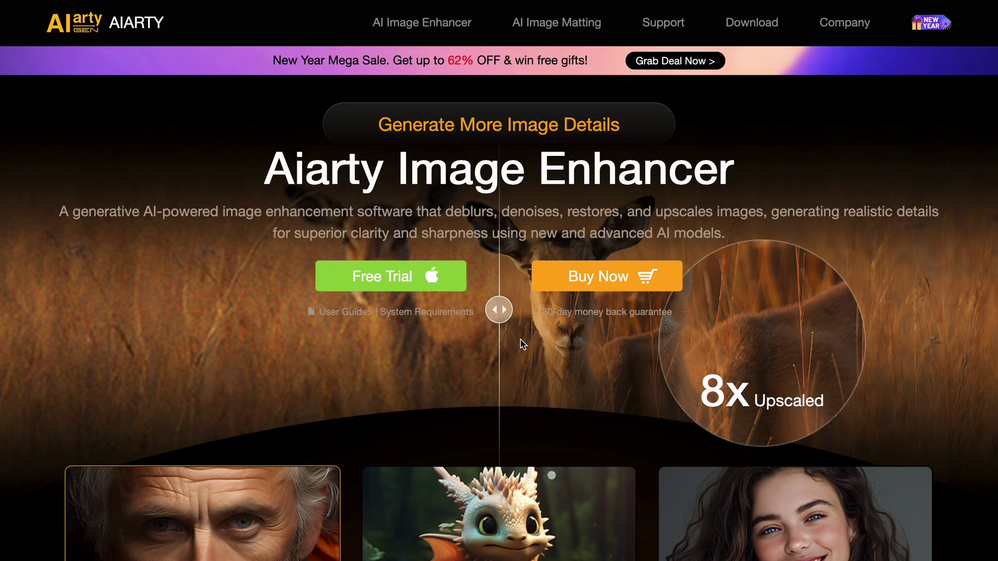
Select the User Guide and System Requirements text on the page, then clear the selection
{"action": "left_click_drag", "start_coordinate": [502, 319], "coordinate": [337, 312]}
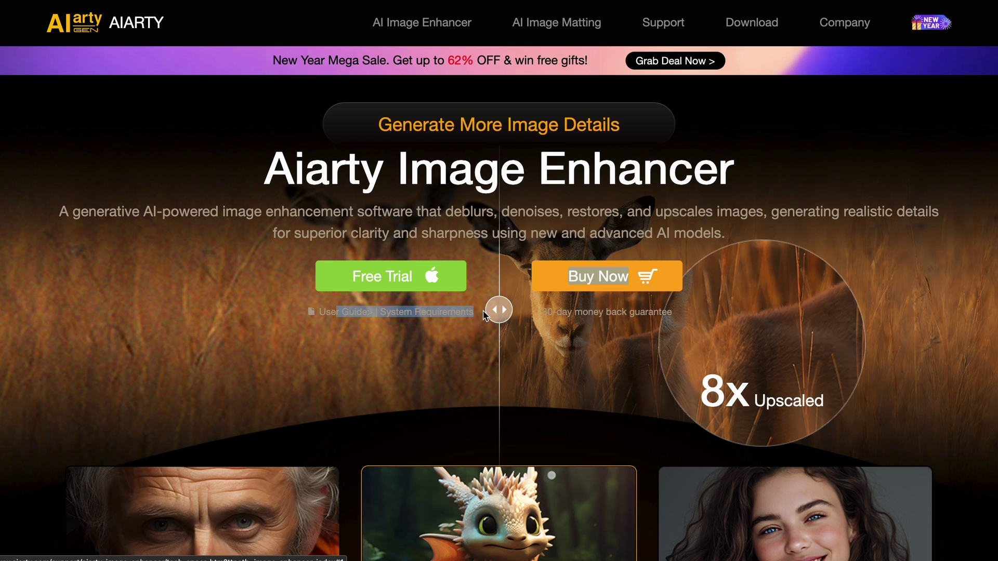
{"action": "left_click_drag", "start_coordinate": [484, 315], "coordinate": [316, 311]}
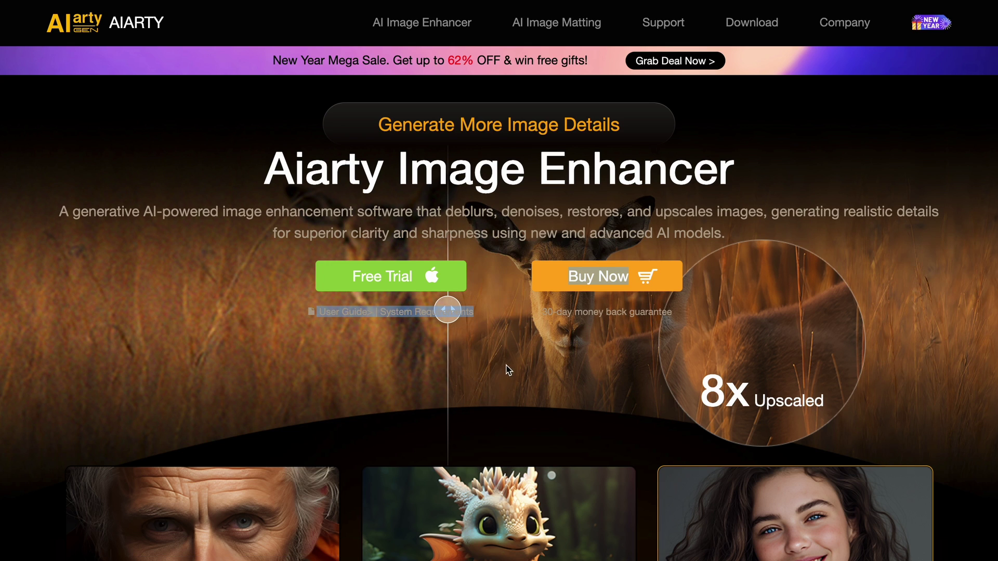
{"action": "left_click", "coordinate": [132, 316]}
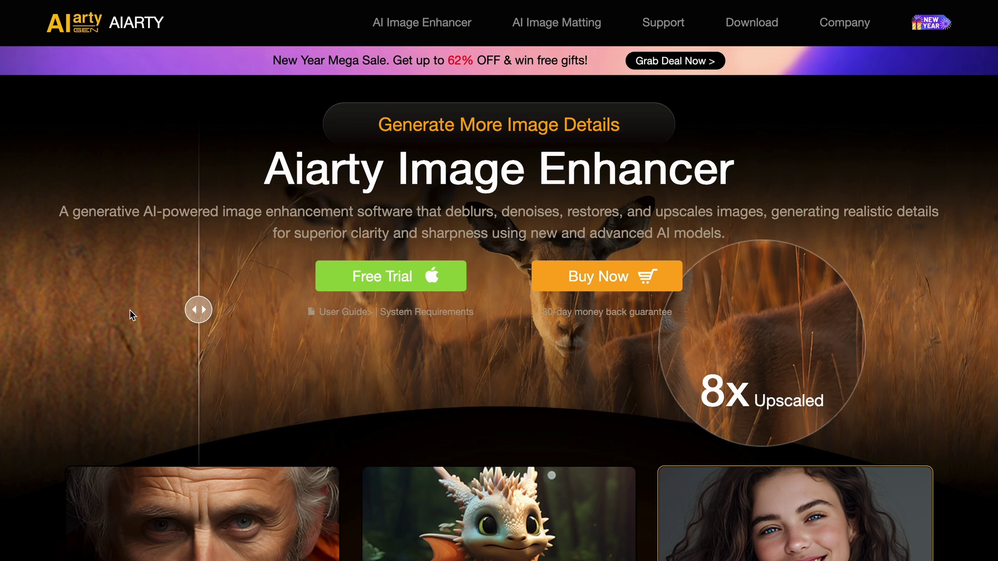
Scroll down through the Deblur, Denoise, Upscale and More Details showcases
{"action": "scroll", "coordinate": [532, 392], "scroll_direction": "down", "scroll_amount": 4}
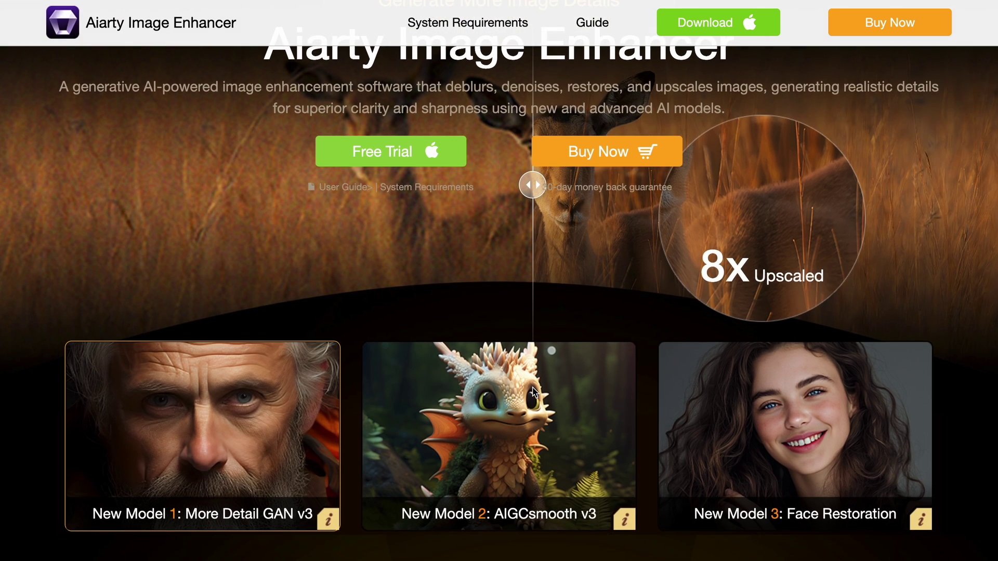
{"action": "scroll", "coordinate": [533, 392], "scroll_direction": "down", "scroll_amount": 3}
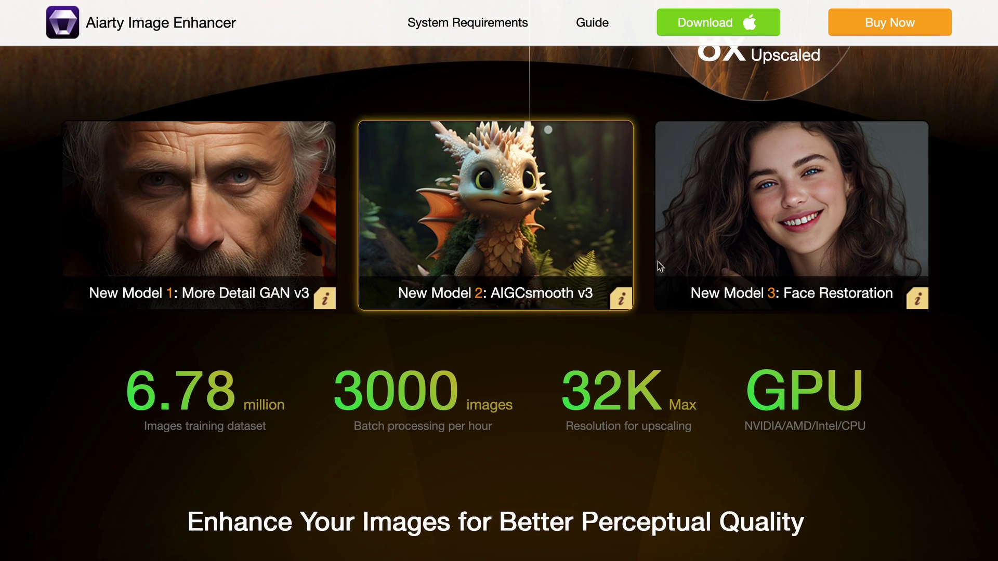
{"action": "scroll", "coordinate": [838, 398], "scroll_direction": "down", "scroll_amount": 8}
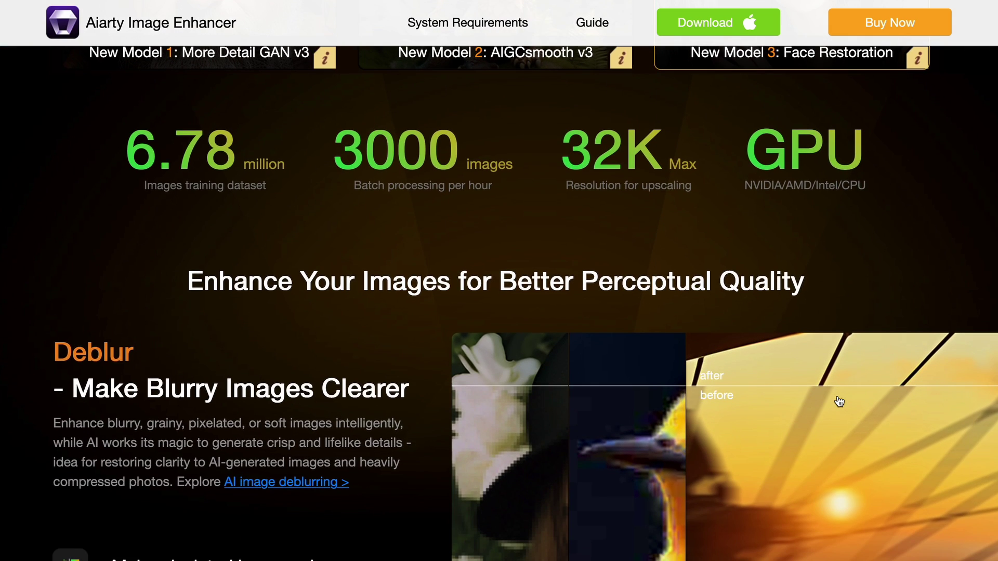
{"action": "scroll", "coordinate": [837, 401], "scroll_direction": "down", "scroll_amount": 1}
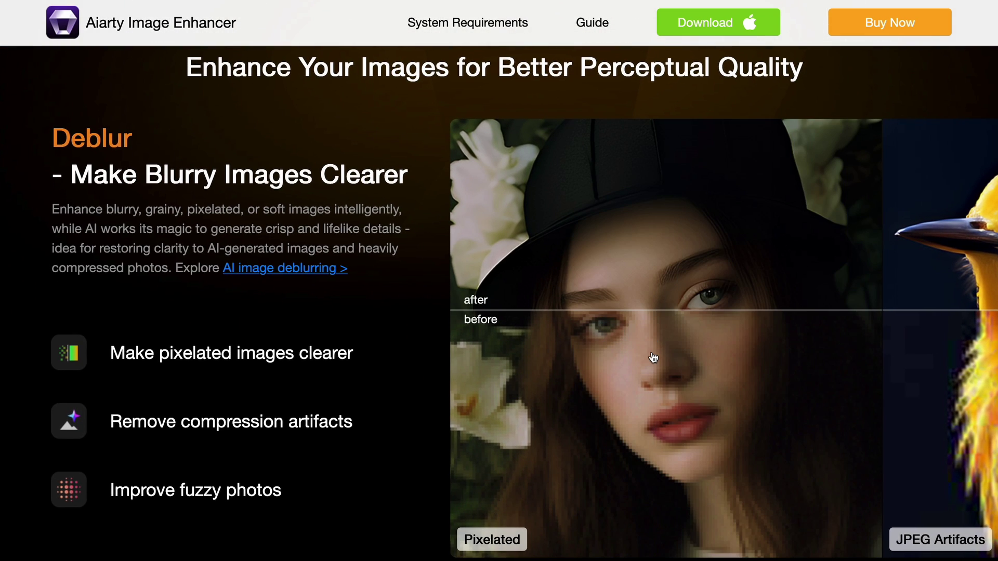
{"action": "scroll", "coordinate": [654, 357], "scroll_direction": "down", "scroll_amount": 1}
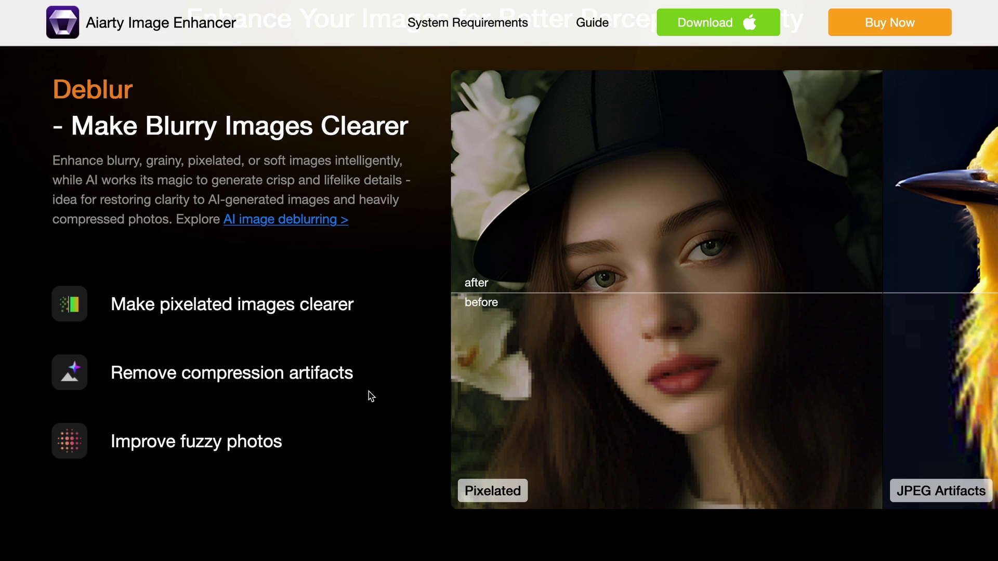
{"action": "scroll", "coordinate": [350, 478], "scroll_direction": "down", "scroll_amount": 10}
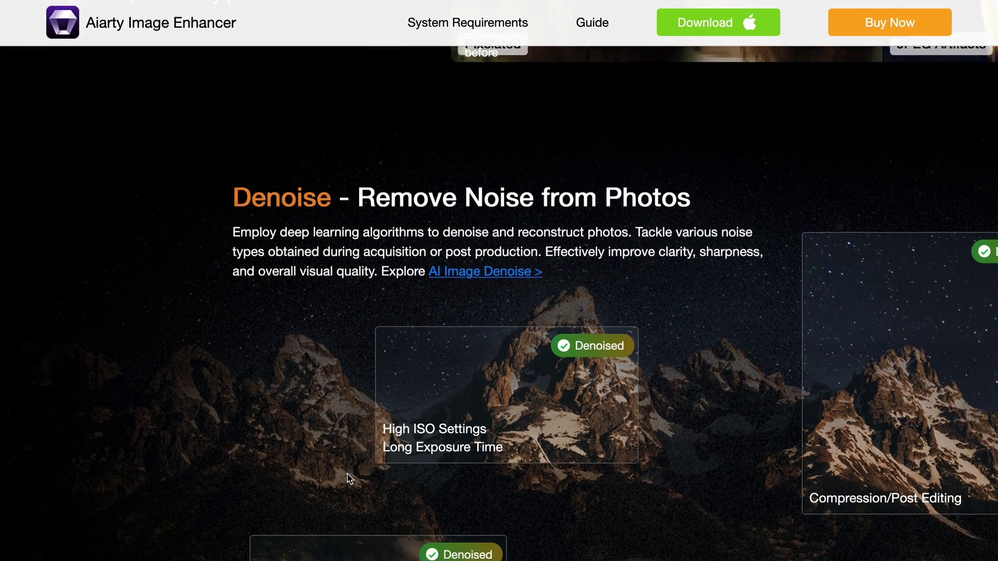
{"action": "scroll", "coordinate": [349, 478], "scroll_direction": "down", "scroll_amount": 1}
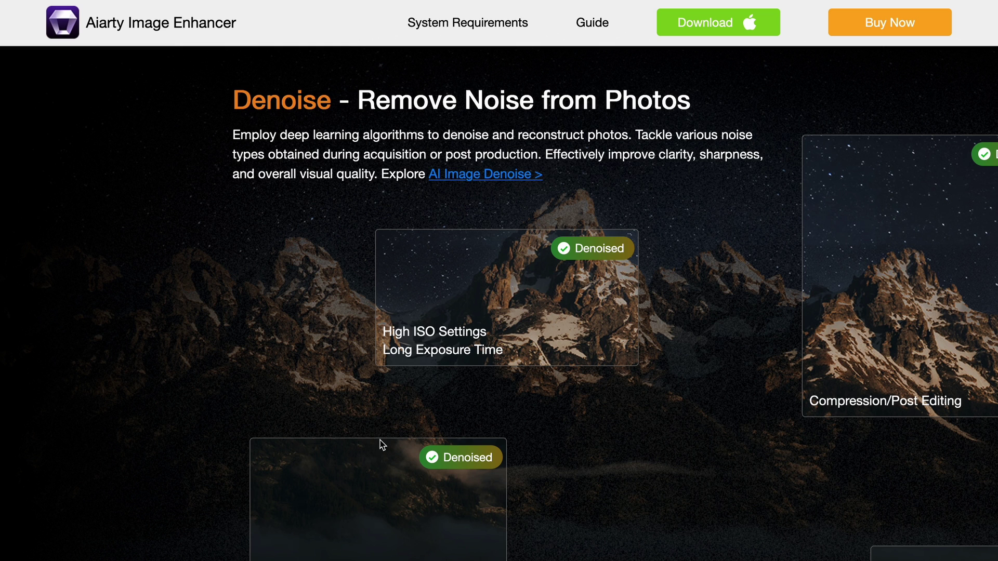
{"action": "scroll", "coordinate": [382, 444], "scroll_direction": "down", "scroll_amount": 13}
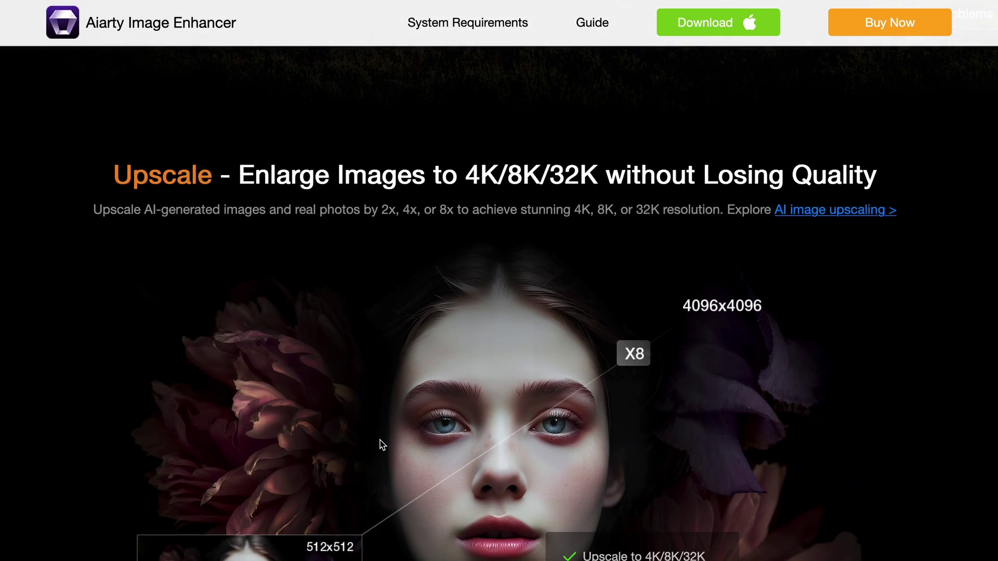
Continue to the Restore section and sweep the Enhance Group Photos before/after slider
{"action": "scroll", "coordinate": [382, 444], "scroll_direction": "down", "scroll_amount": 11}
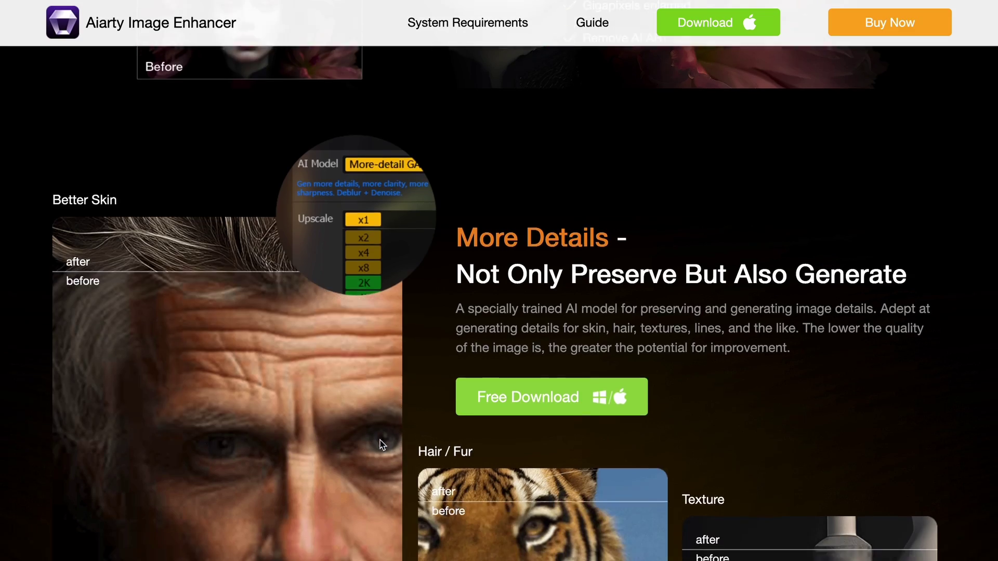
{"action": "scroll", "coordinate": [382, 444], "scroll_direction": "down", "scroll_amount": 7}
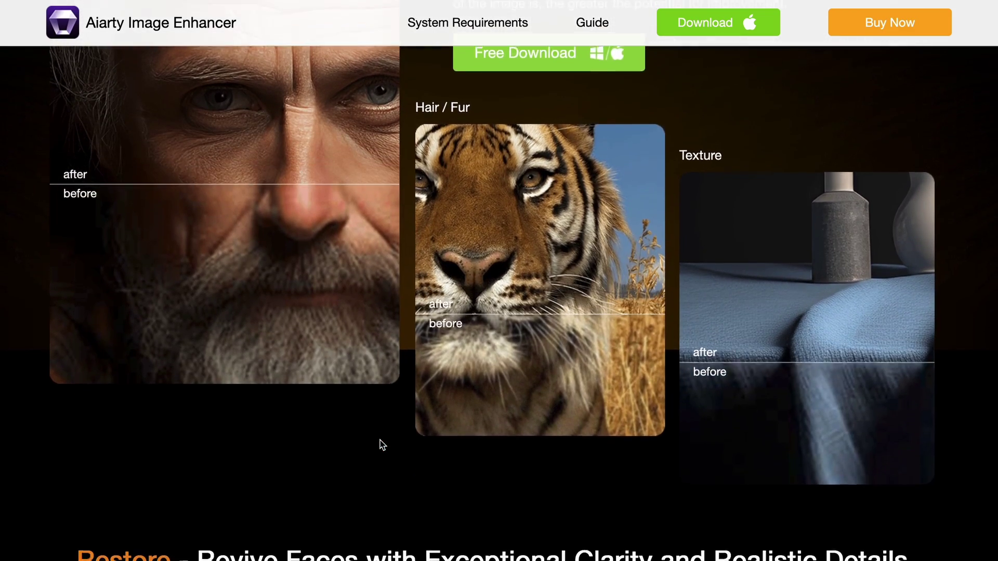
{"action": "scroll", "coordinate": [382, 444], "scroll_direction": "down", "scroll_amount": 4}
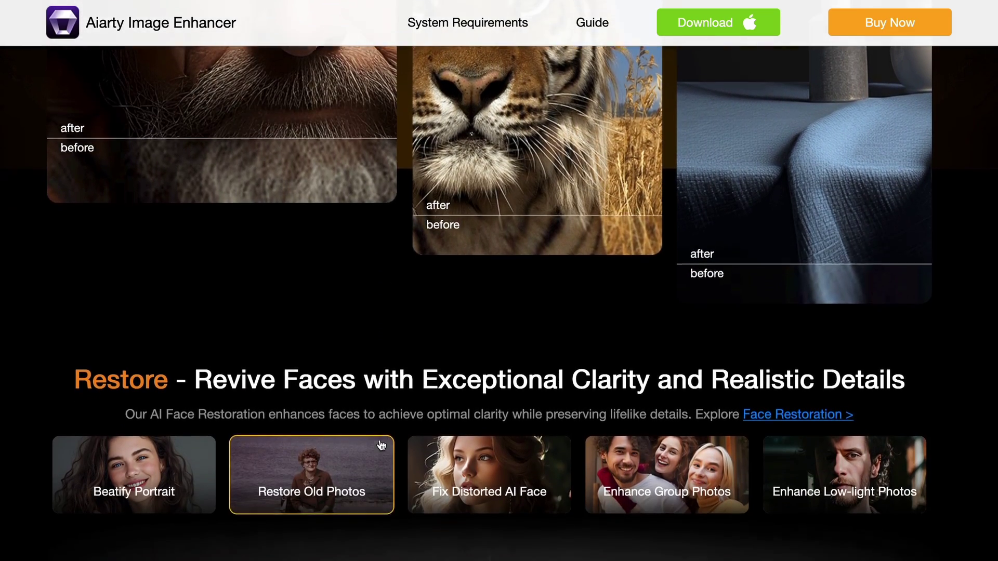
{"action": "scroll", "coordinate": [382, 445], "scroll_direction": "down", "scroll_amount": 7}
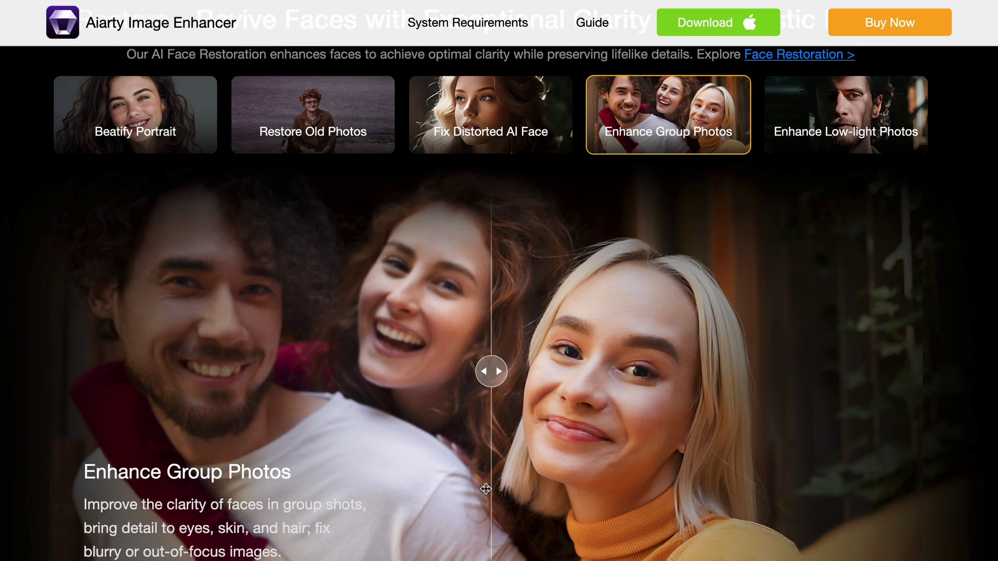
{"action": "scroll", "coordinate": [490, 433], "scroll_direction": "down", "scroll_amount": 1}
{"action": "left_click_drag", "start_coordinate": [497, 315], "coordinate": [231, 281]}
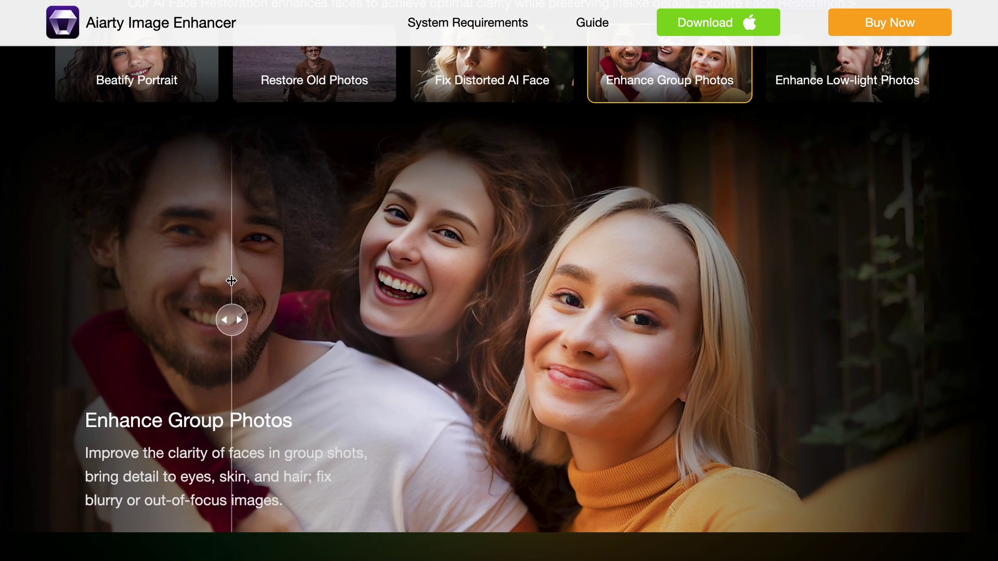
{"action": "left_click_drag", "start_coordinate": [129, 273], "coordinate": [691, 426]}
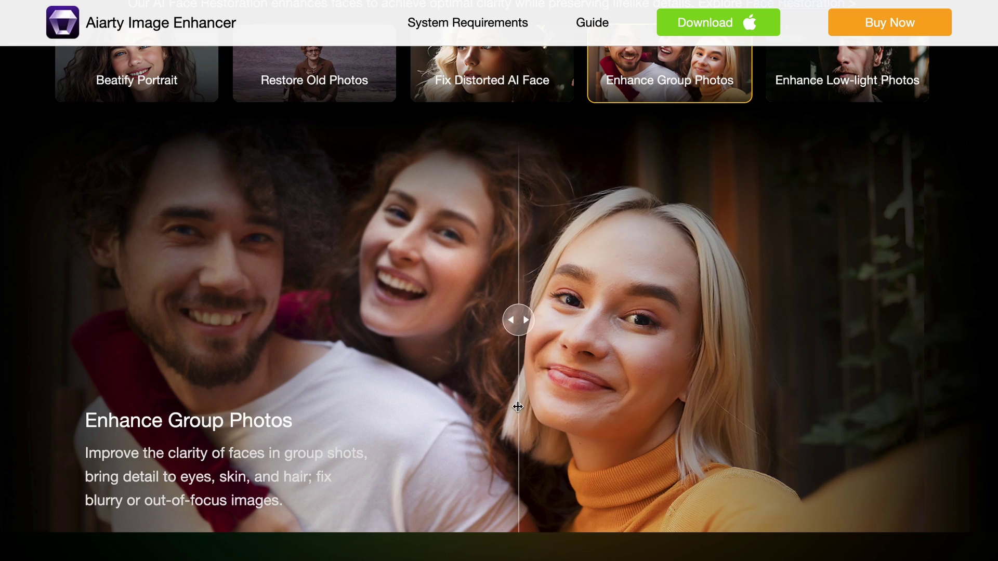
Scroll down past the FAQ, solutions and awards sections to the page footer
{"action": "scroll", "coordinate": [389, 330], "scroll_direction": "down", "scroll_amount": 10}
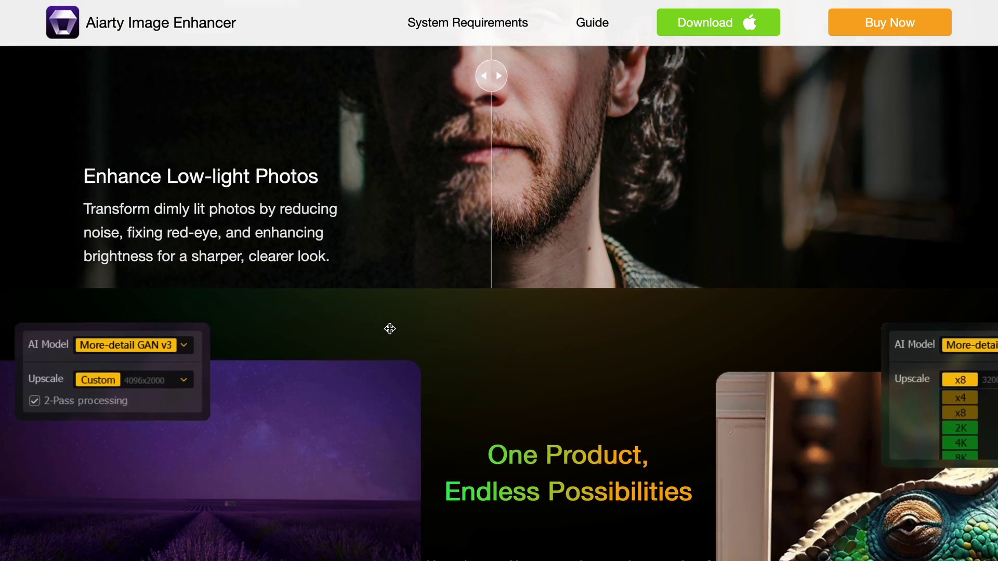
{"action": "scroll", "coordinate": [391, 332], "scroll_direction": "down", "scroll_amount": 10}
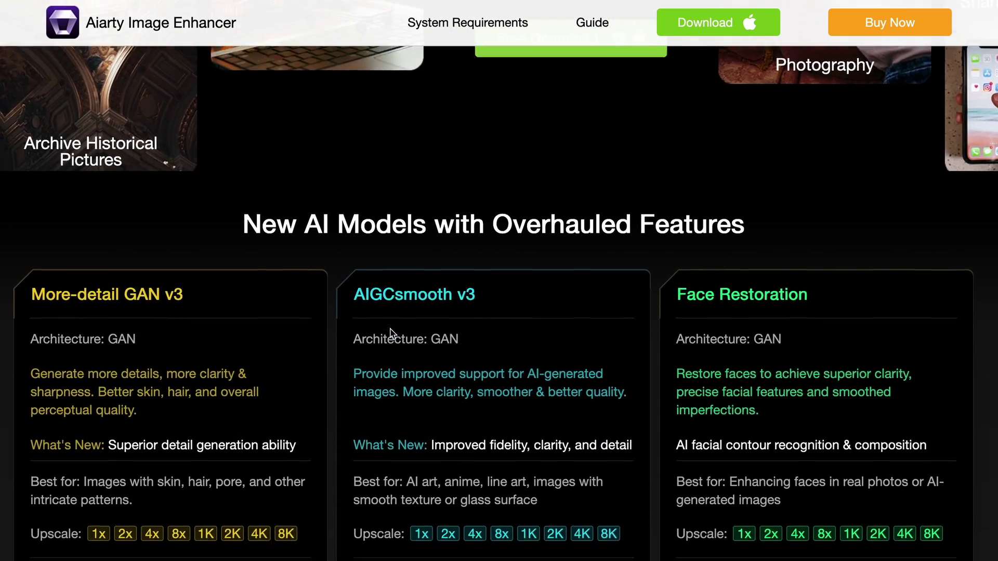
{"action": "scroll", "coordinate": [391, 333], "scroll_direction": "down", "scroll_amount": 10}
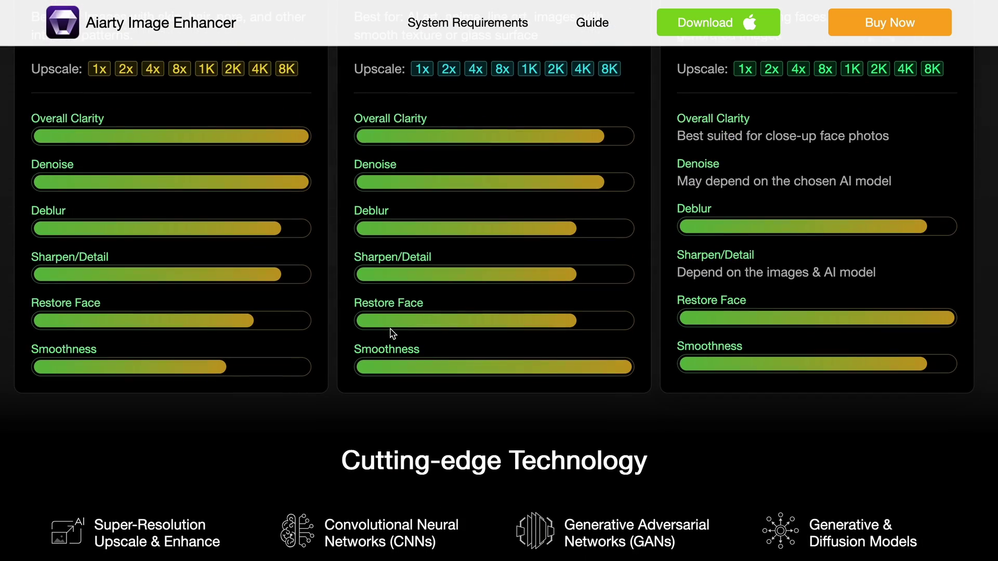
{"action": "scroll", "coordinate": [393, 334], "scroll_direction": "down", "scroll_amount": 8}
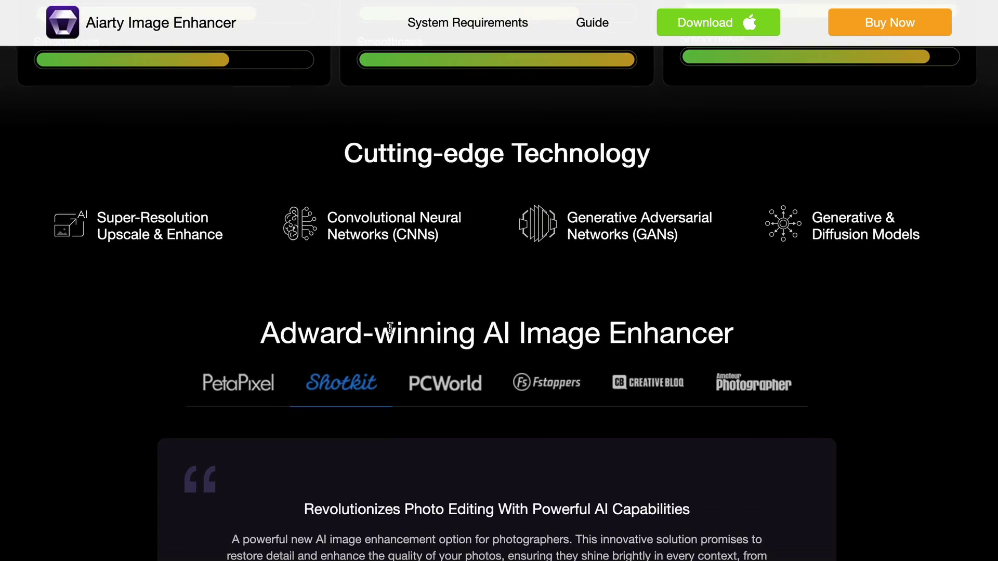
{"action": "scroll", "coordinate": [393, 333], "scroll_direction": "down", "scroll_amount": 10}
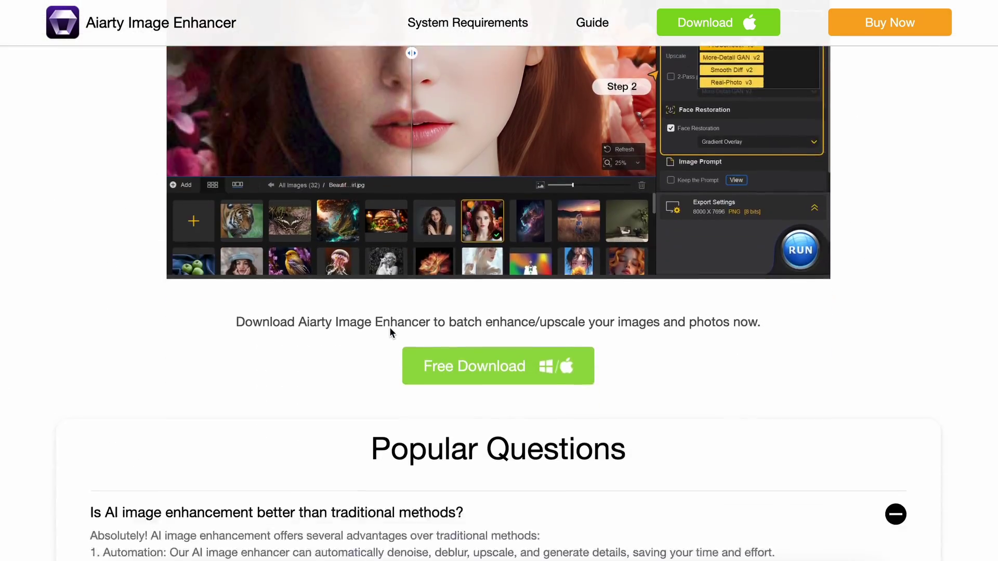
{"action": "scroll", "coordinate": [392, 333], "scroll_direction": "down", "scroll_amount": 10}
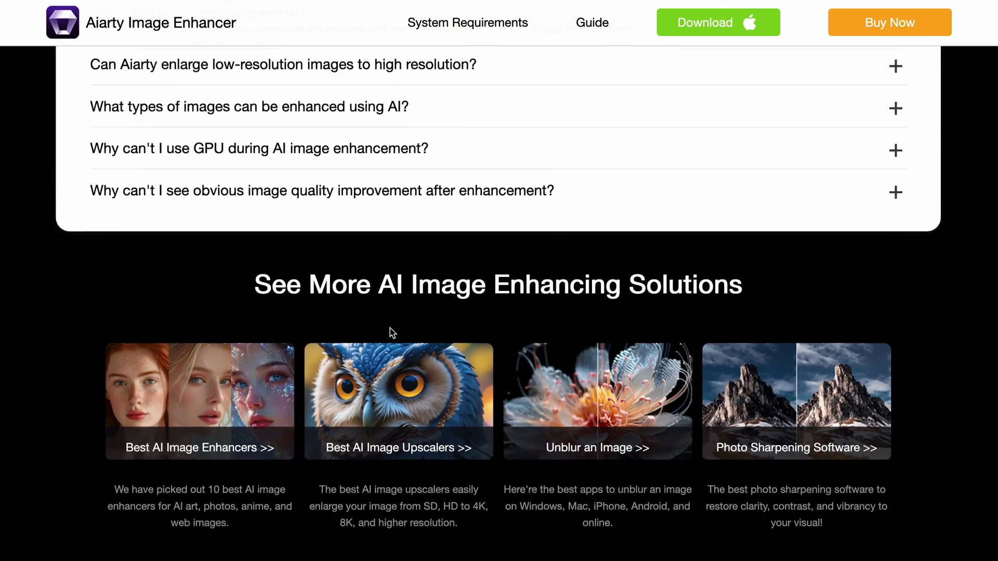
Scroll back up to the Image Enhancer hero section
{"action": "scroll", "coordinate": [392, 332], "scroll_direction": "up", "scroll_amount": 20}
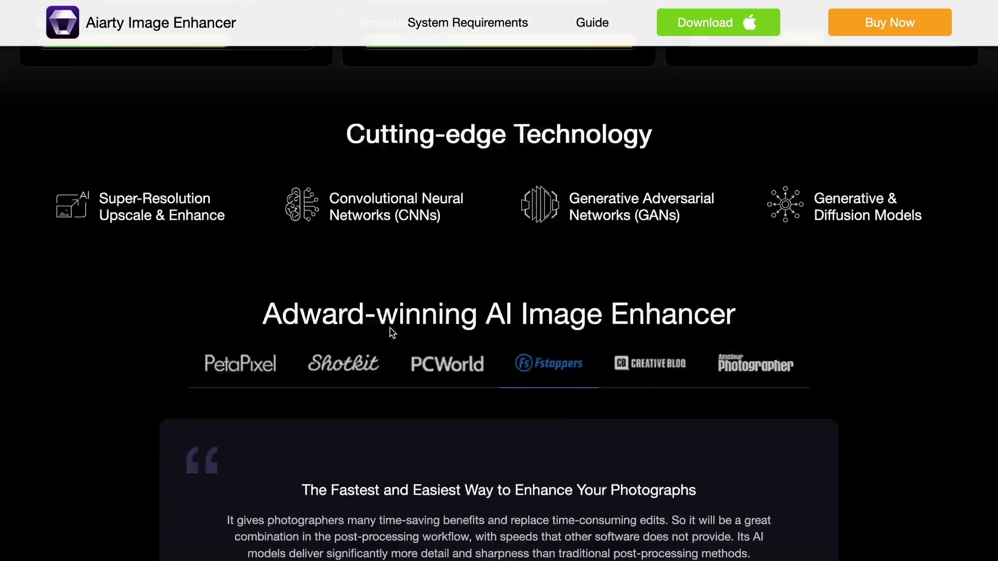
{"action": "scroll", "coordinate": [392, 333], "scroll_direction": "up", "scroll_amount": 20}
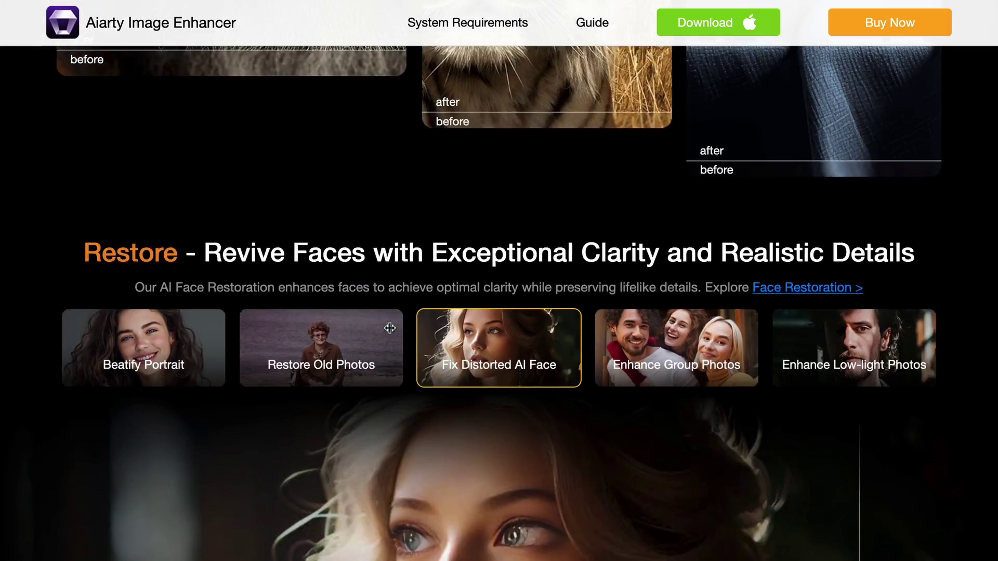
{"action": "scroll", "coordinate": [392, 332], "scroll_direction": "up", "scroll_amount": 20}
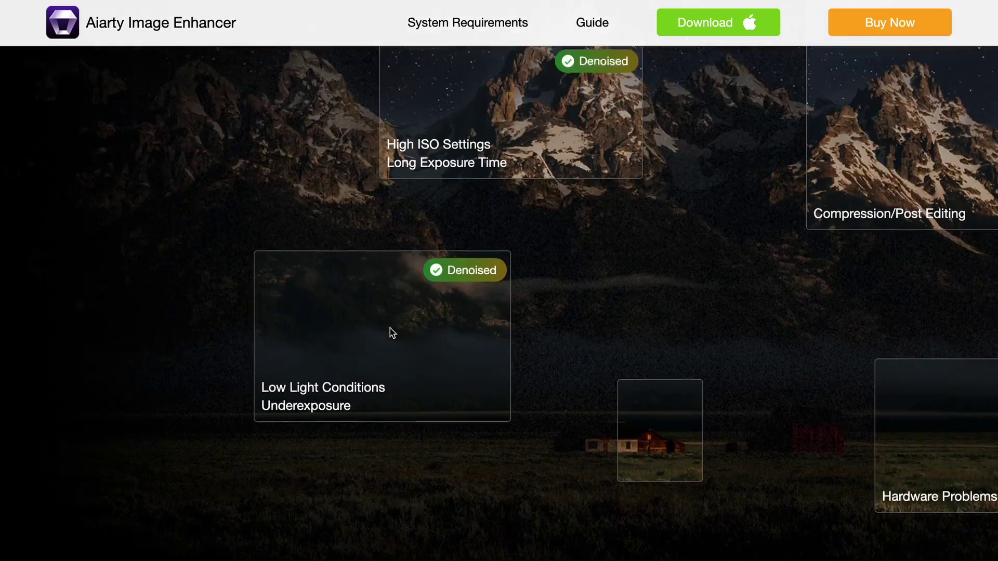
{"action": "scroll", "coordinate": [390, 331], "scroll_direction": "up", "scroll_amount": 20}
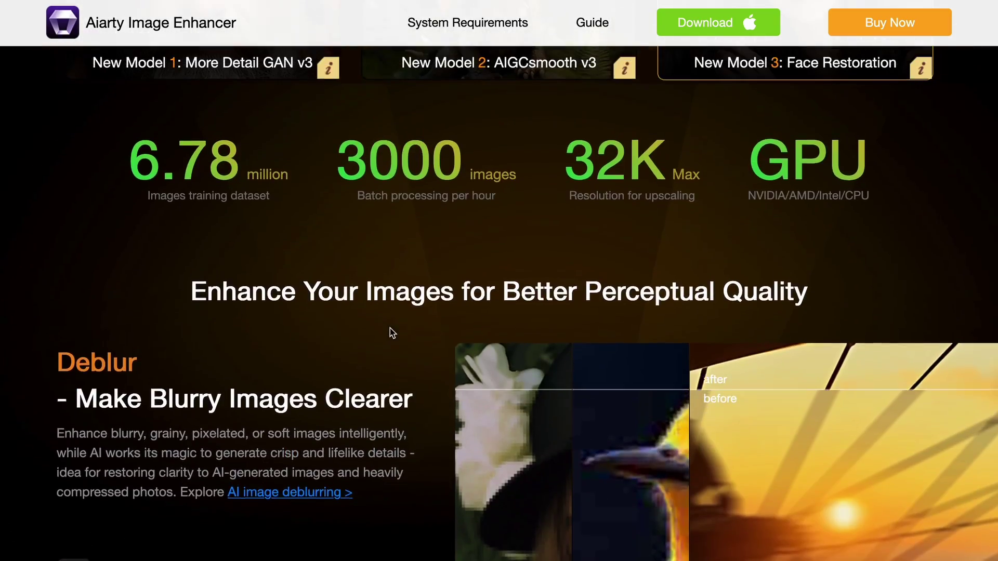
{"action": "scroll", "coordinate": [391, 331], "scroll_direction": "up", "scroll_amount": 5}
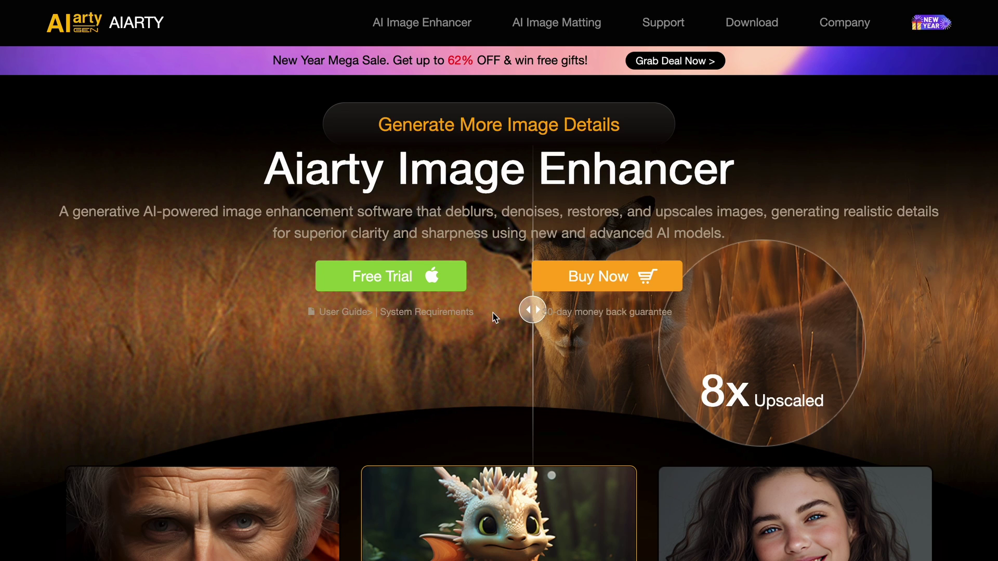
{"action": "scroll", "coordinate": [501, 318], "scroll_direction": "down", "scroll_amount": 6}
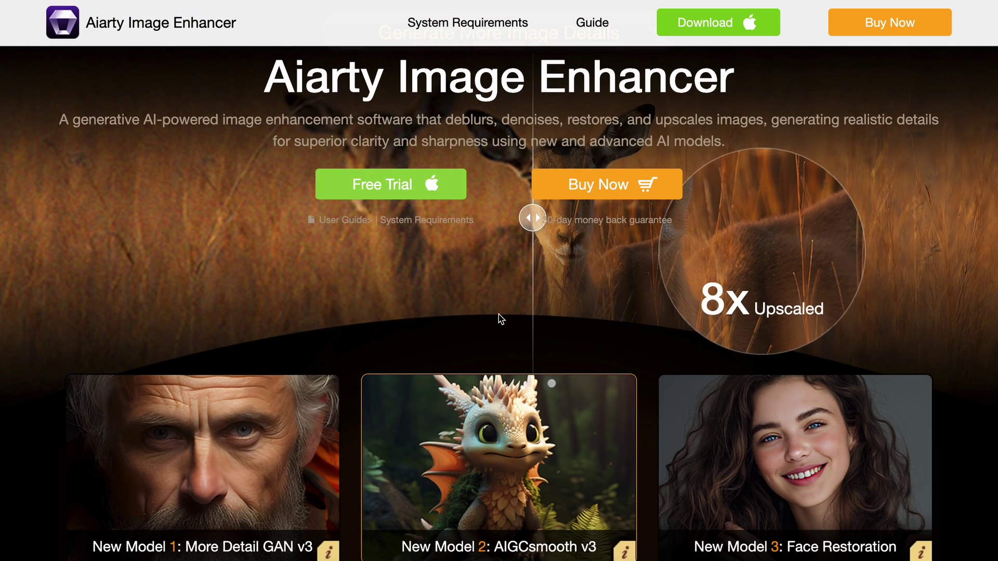
{"action": "scroll", "coordinate": [506, 241], "scroll_direction": "up", "scroll_amount": 6}
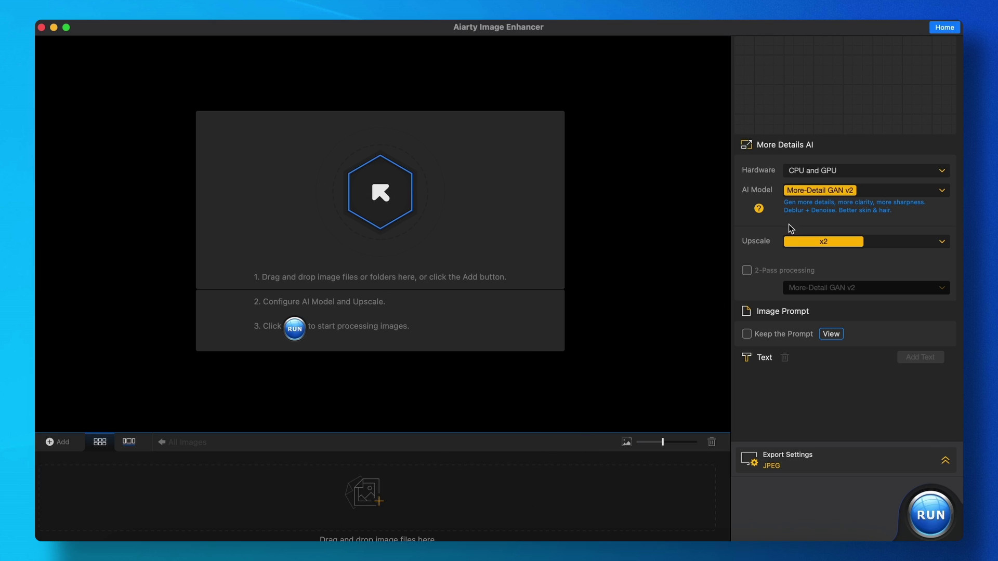
Set the processing hardware to CPU and GPU
{"action": "left_click", "coordinate": [809, 173]}
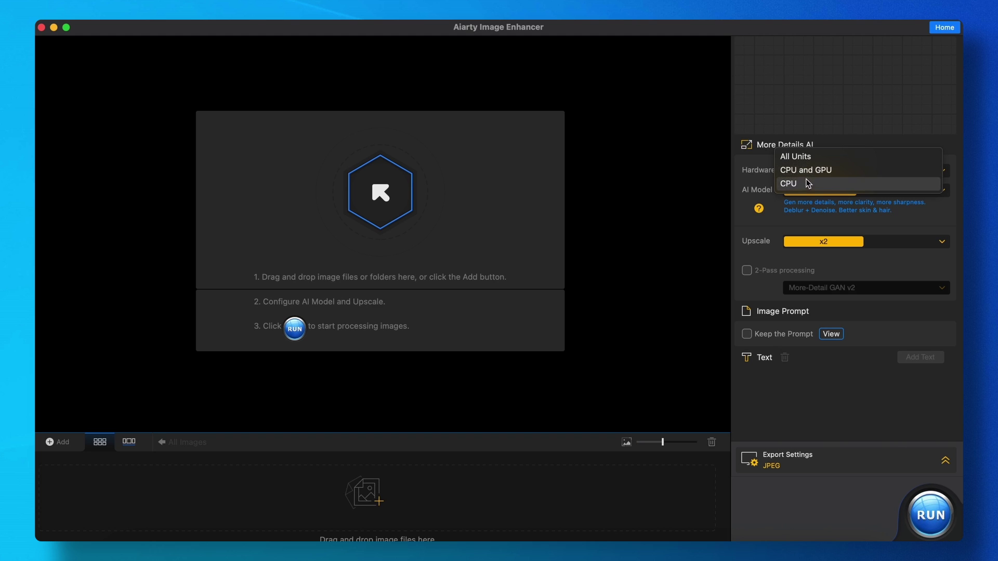
{"action": "left_click", "coordinate": [822, 173]}
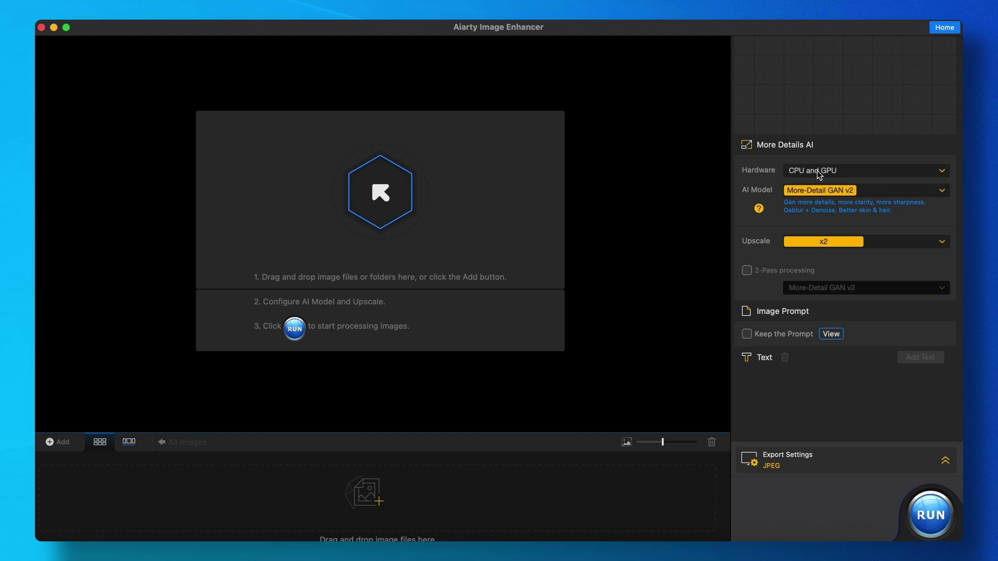
{"action": "left_click", "coordinate": [843, 175]}
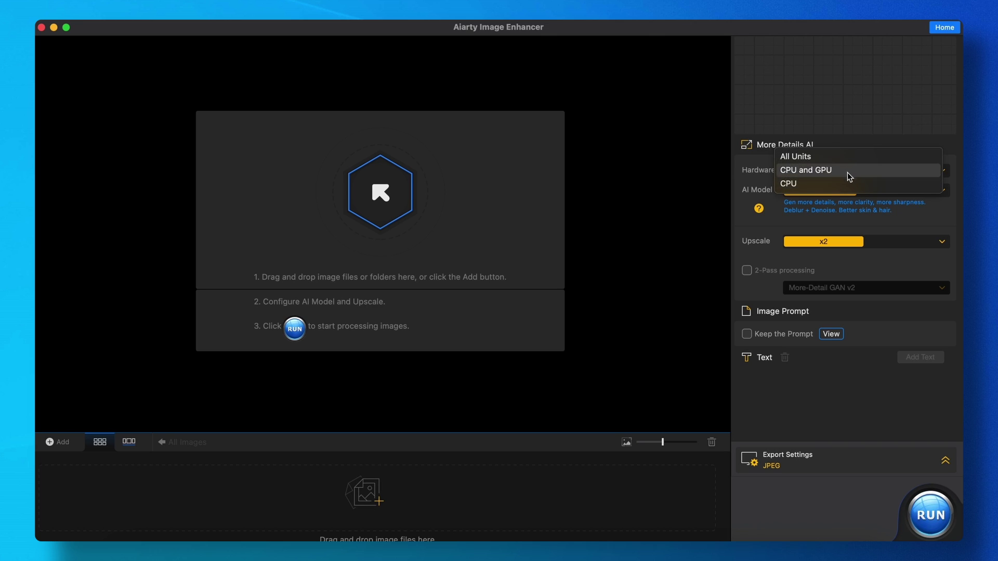
{"action": "left_click", "coordinate": [757, 171]}
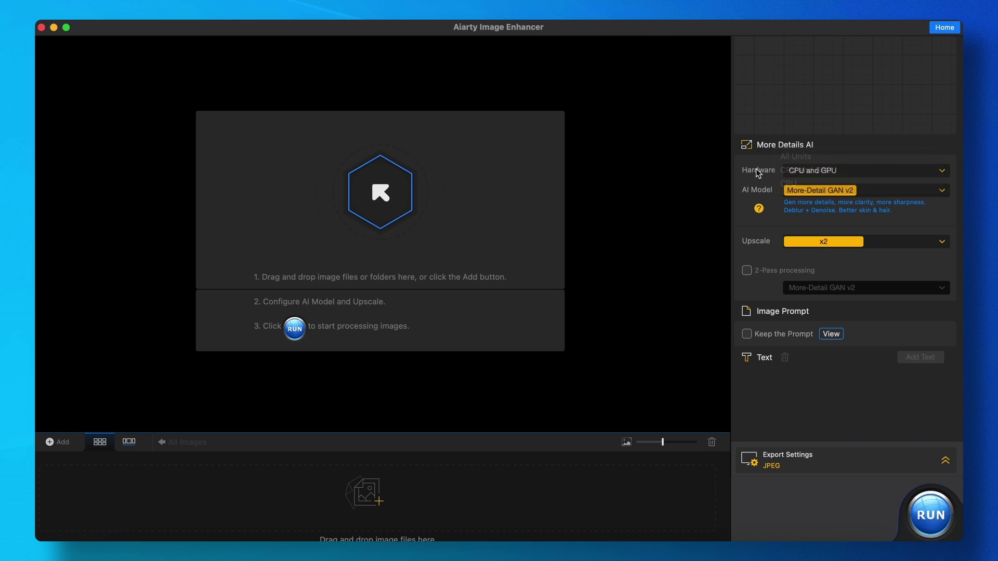
Review the AI model descriptions in the info dialog, then bring up the Upscale factor list
{"action": "left_click", "coordinate": [893, 191]}
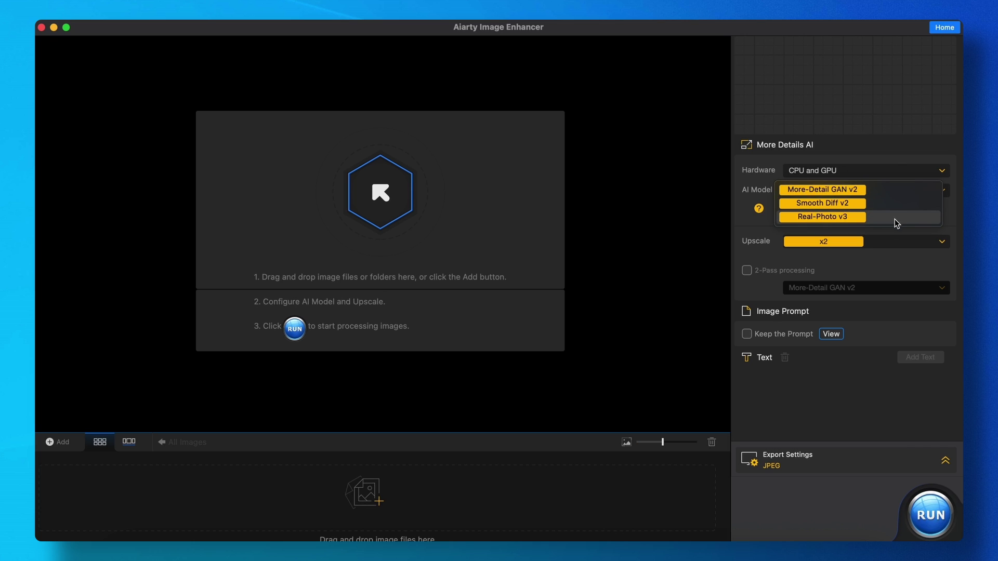
{"action": "left_click", "coordinate": [882, 191]}
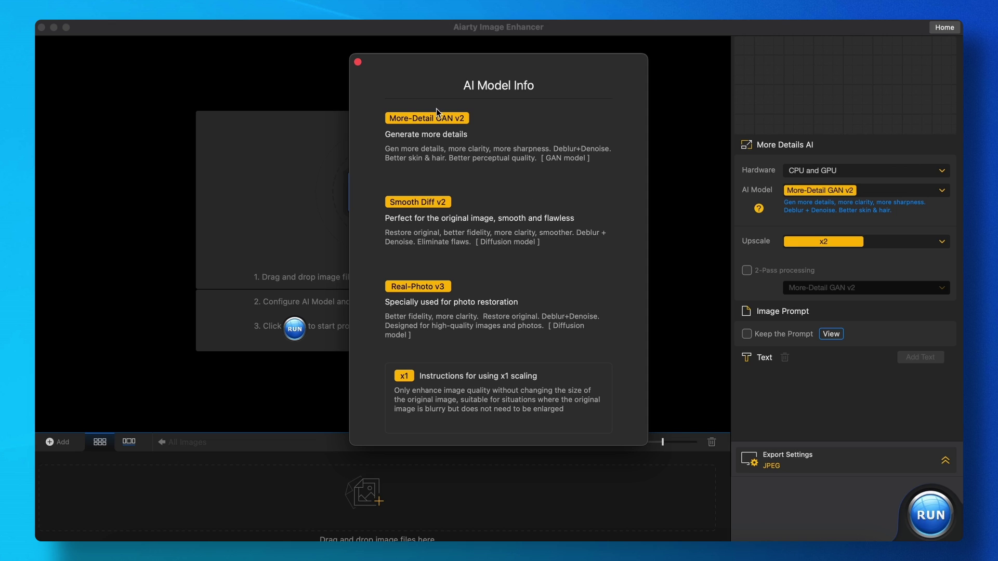
{"action": "left_click", "coordinate": [358, 62]}
{"action": "left_click", "coordinate": [898, 240]}
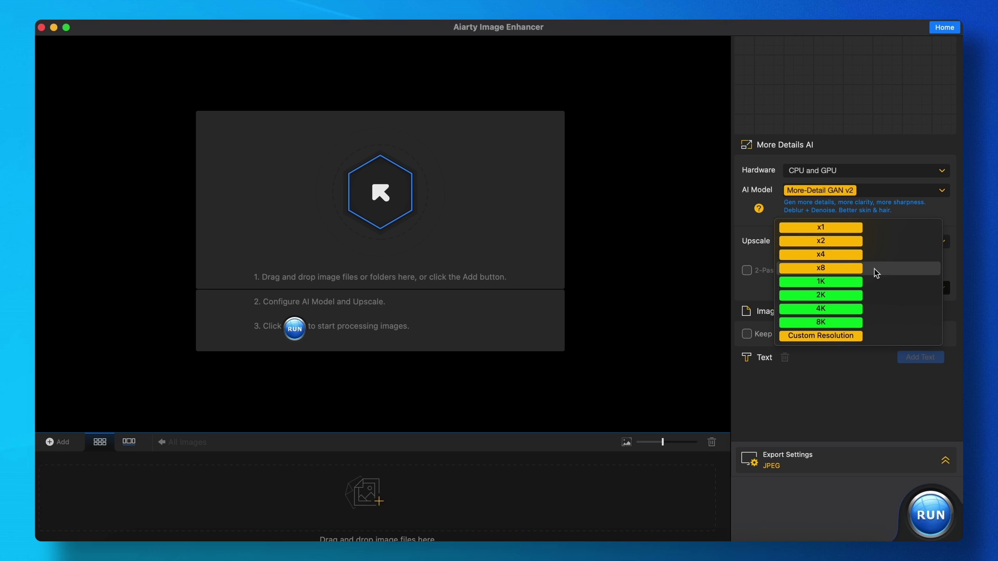
Choose x2 upscale and drag the divider to compare the bird before and after
{"action": "left_click", "coordinate": [881, 242]}
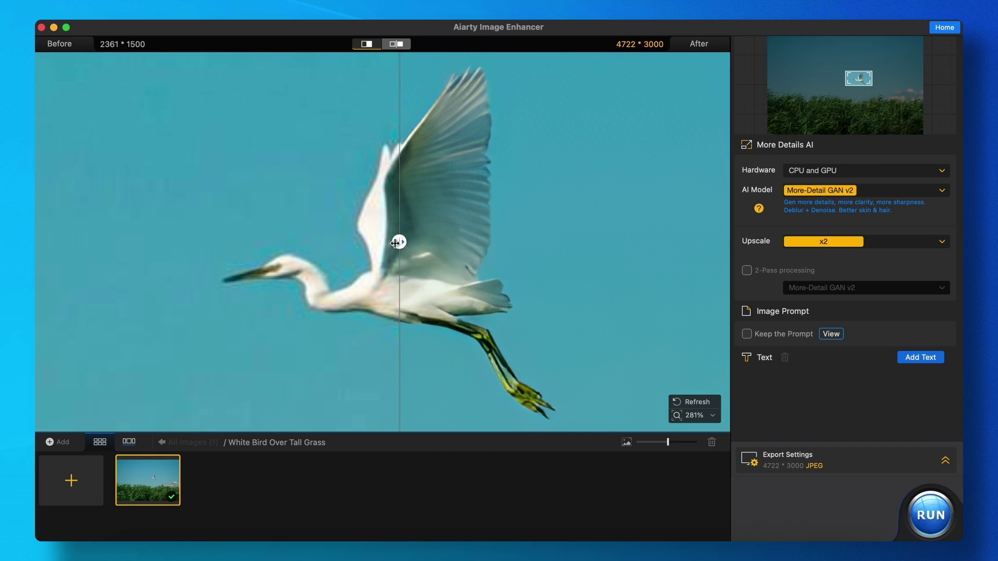
{"action": "left_click_drag", "start_coordinate": [396, 243], "coordinate": [201, 185]}
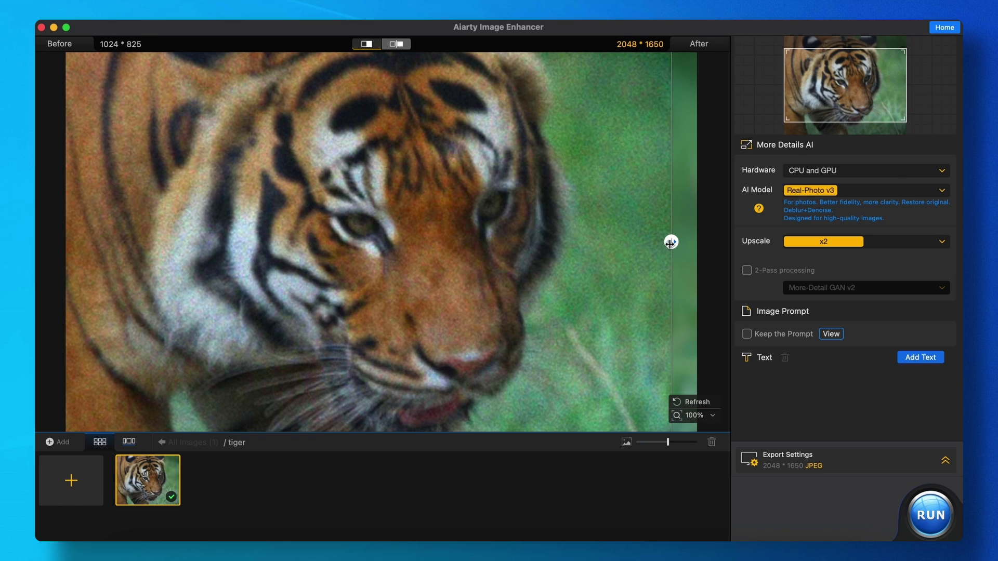
Drag the before/after divider across the tiger photo, then across the bride portrait
{"action": "left_click_drag", "start_coordinate": [570, 242], "coordinate": [616, 383]}
{"action": "left_click_drag", "start_coordinate": [678, 390], "coordinate": [712, 400]}
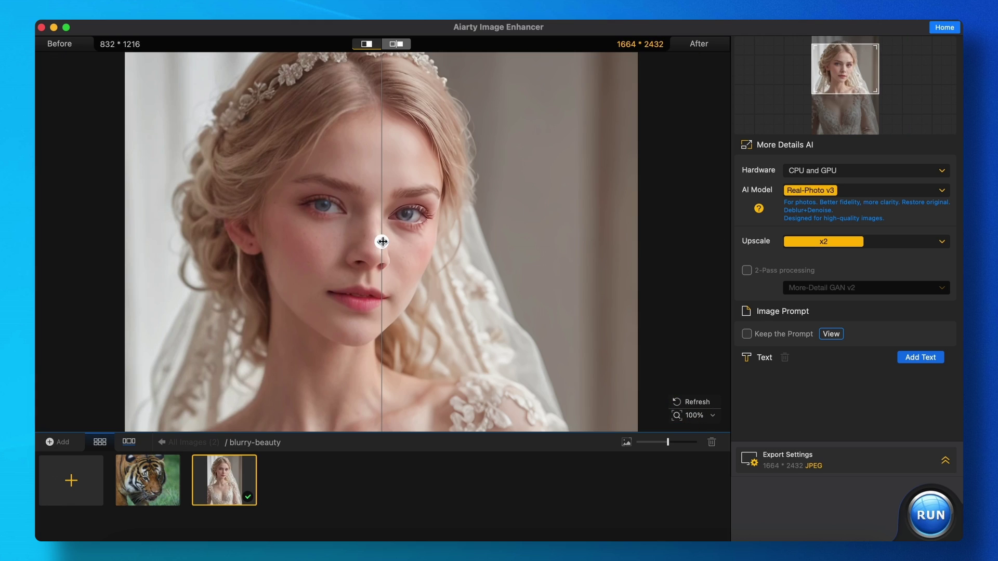
{"action": "left_click_drag", "start_coordinate": [382, 242], "coordinate": [355, 299]}
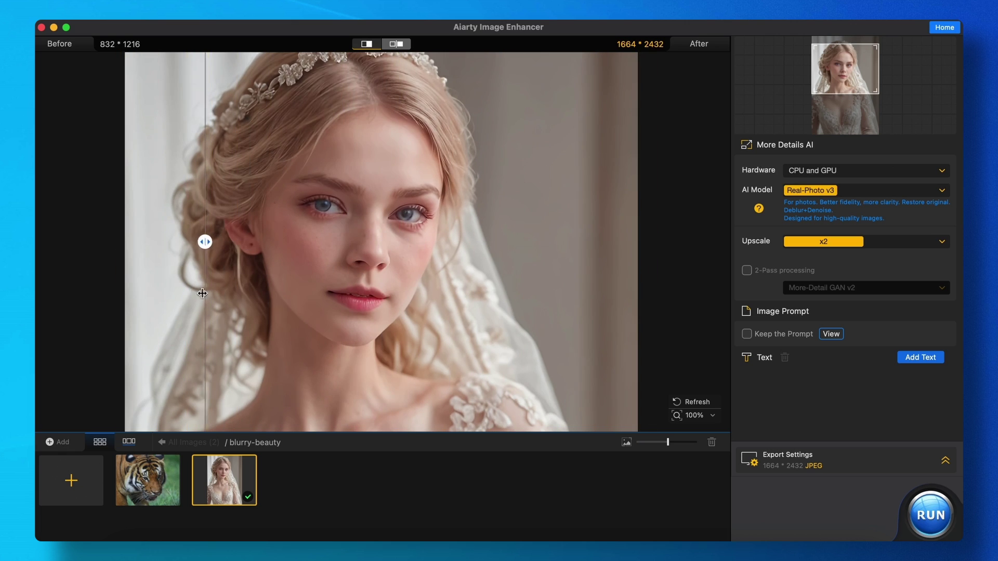
{"action": "left_click_drag", "start_coordinate": [202, 293], "coordinate": [129, 300]}
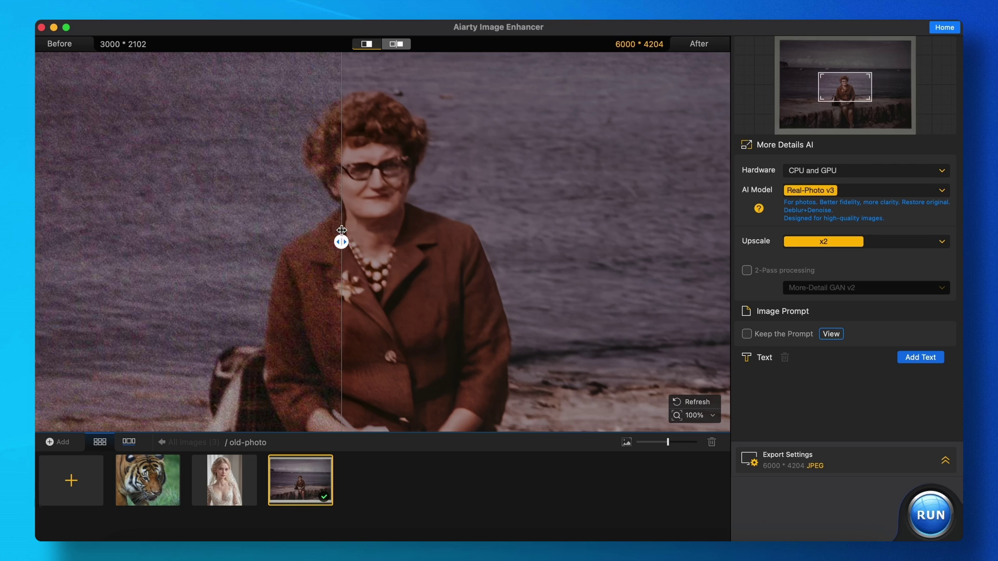
Sweep the divider across the restored old photo, then across the anime-girl artwork
{"action": "left_click_drag", "start_coordinate": [335, 271], "coordinate": [625, 312]}
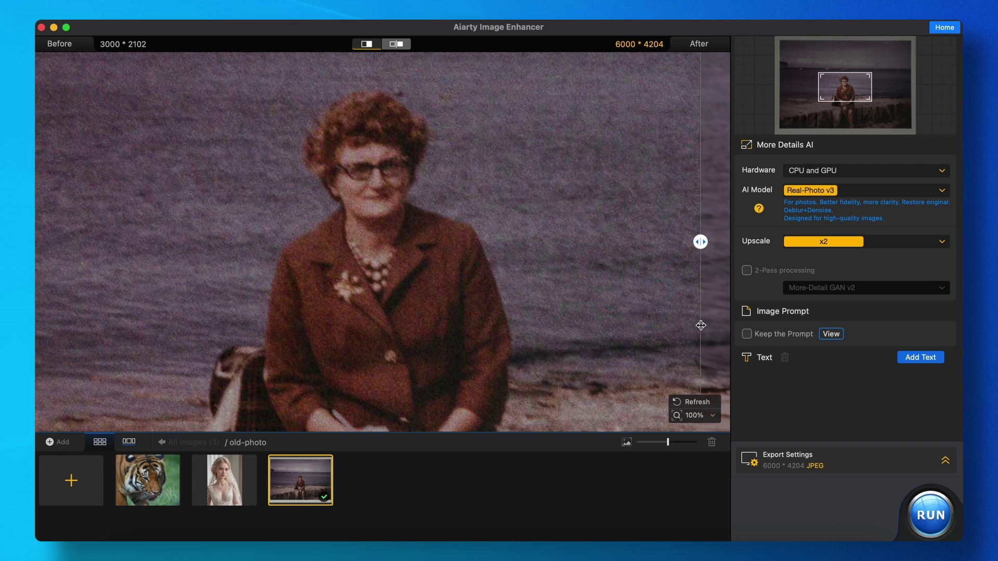
{"action": "left_click_drag", "start_coordinate": [701, 325], "coordinate": [99, 367]}
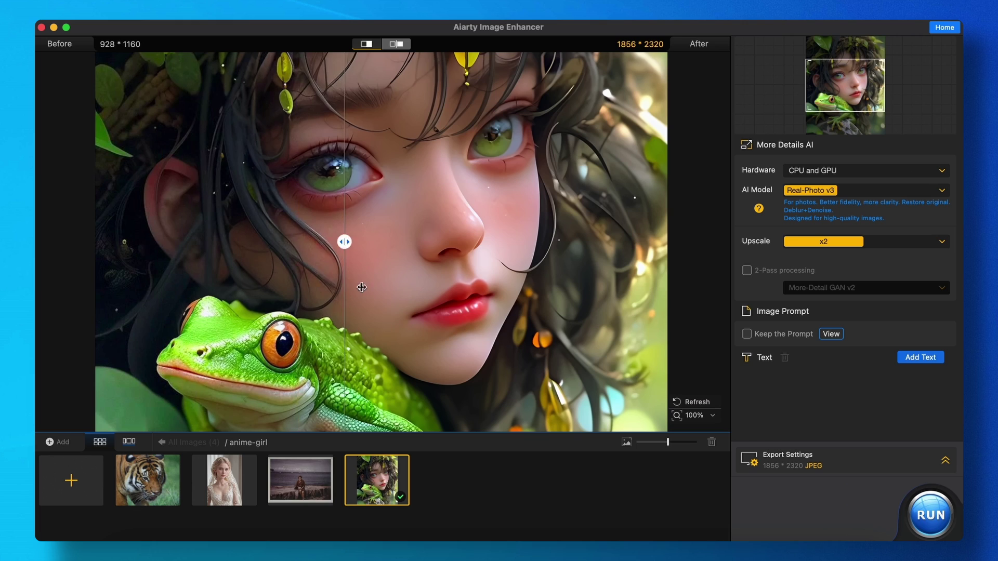
{"action": "left_click_drag", "start_coordinate": [345, 286], "coordinate": [93, 336]}
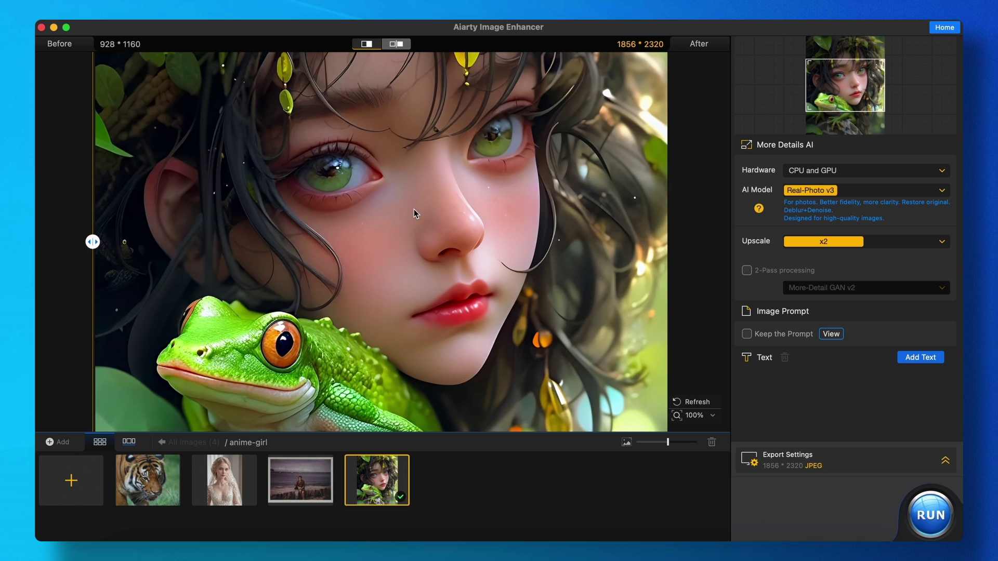
Switch between the old photo, bride portrait and tiger, comparing each before and after
{"action": "left_click", "coordinate": [311, 467]}
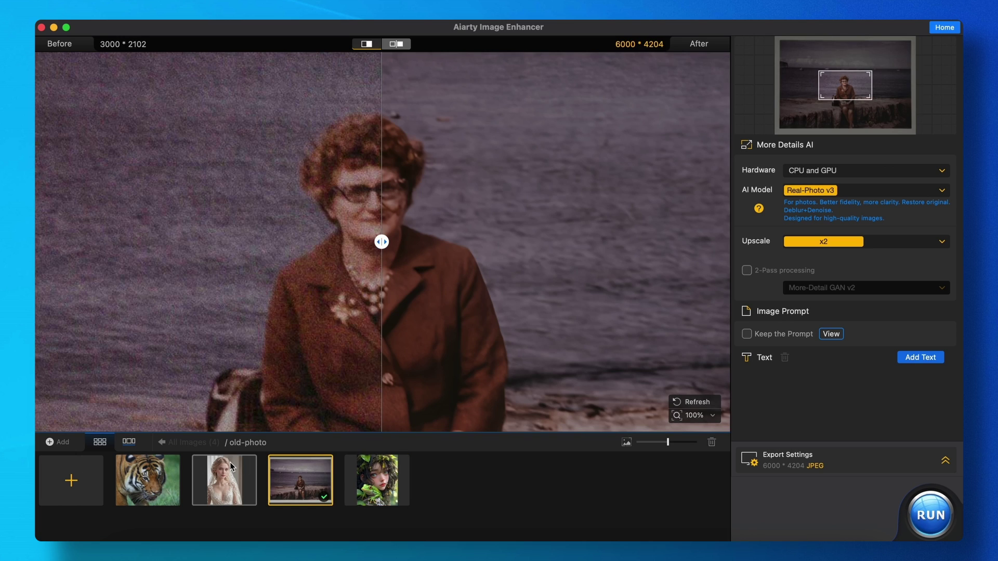
{"action": "left_click_drag", "start_coordinate": [381, 241], "coordinate": [232, 240]}
{"action": "left_click", "coordinate": [224, 476]}
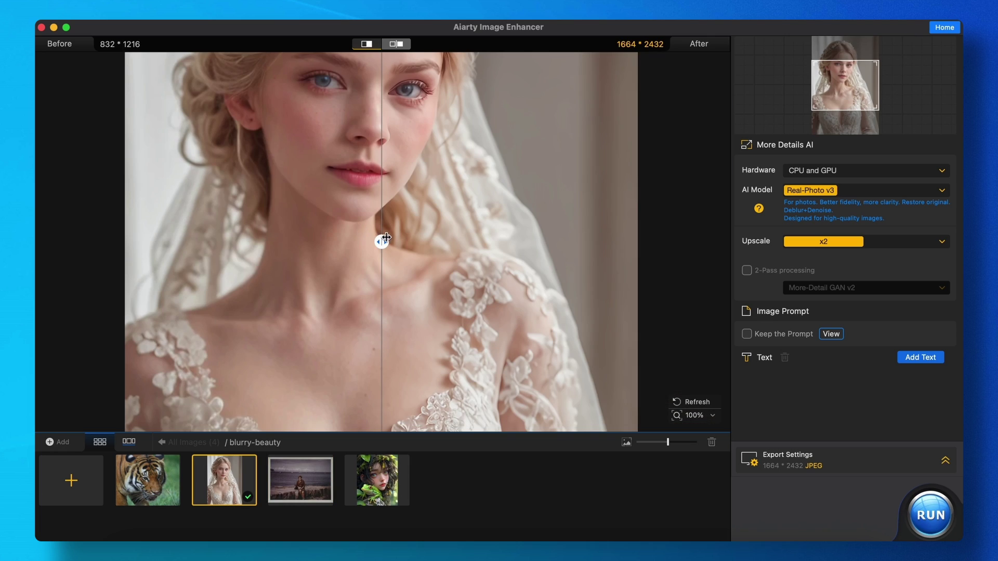
{"action": "left_click_drag", "start_coordinate": [381, 239], "coordinate": [227, 230]}
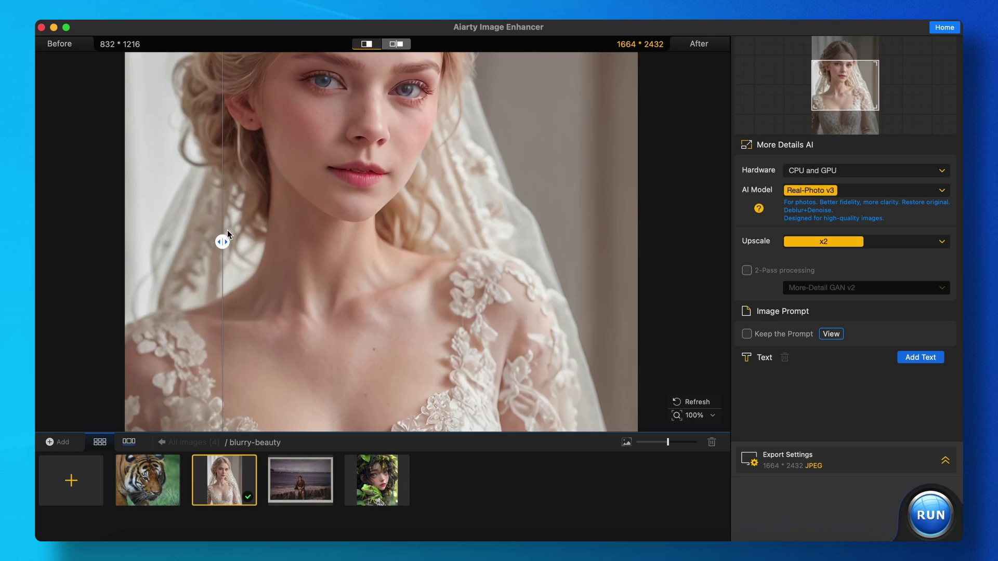
{"action": "left_click", "coordinate": [167, 483]}
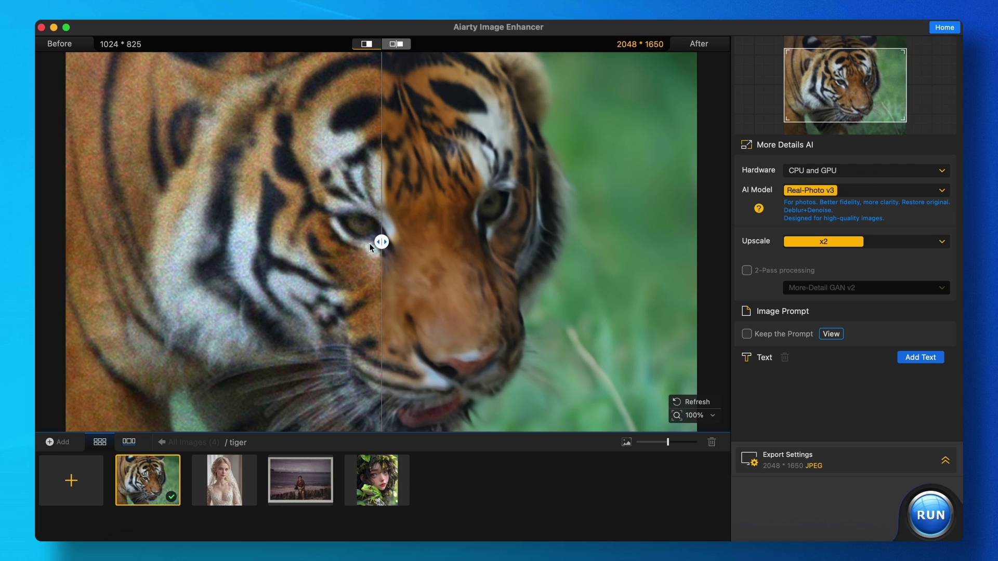
{"action": "left_click_drag", "start_coordinate": [380, 240], "coordinate": [124, 240]}
{"action": "left_click_drag", "start_coordinate": [300, 272], "coordinate": [310, 296]}
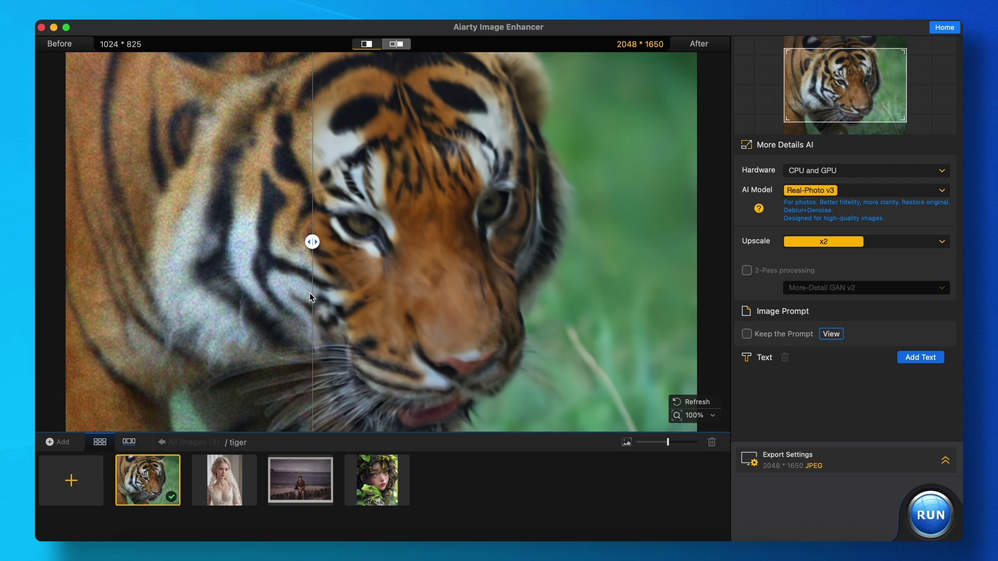
Return to the bride portrait and old photo, comparing each before and after again
{"action": "left_click", "coordinate": [214, 498]}
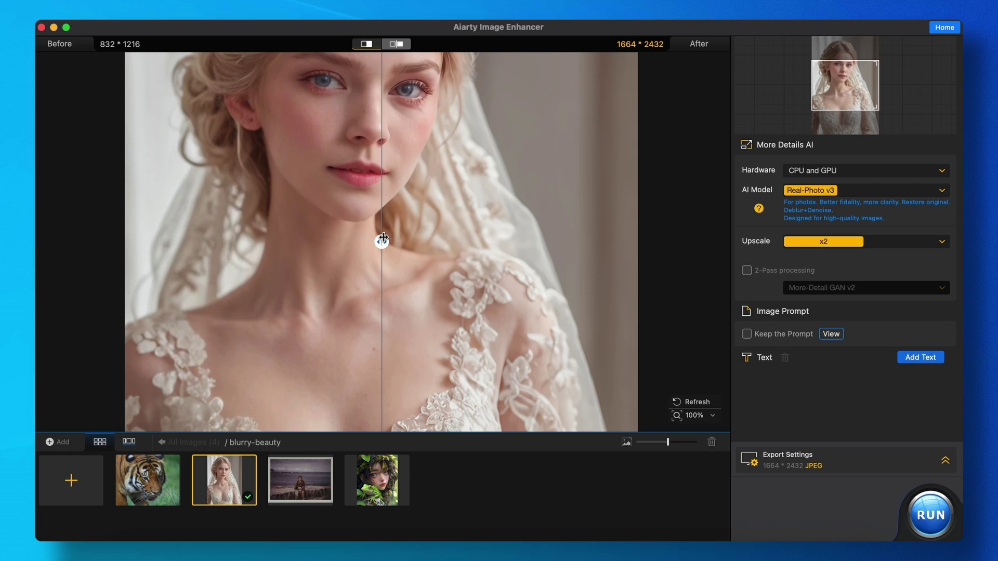
{"action": "left_click_drag", "start_coordinate": [383, 237], "coordinate": [242, 221]}
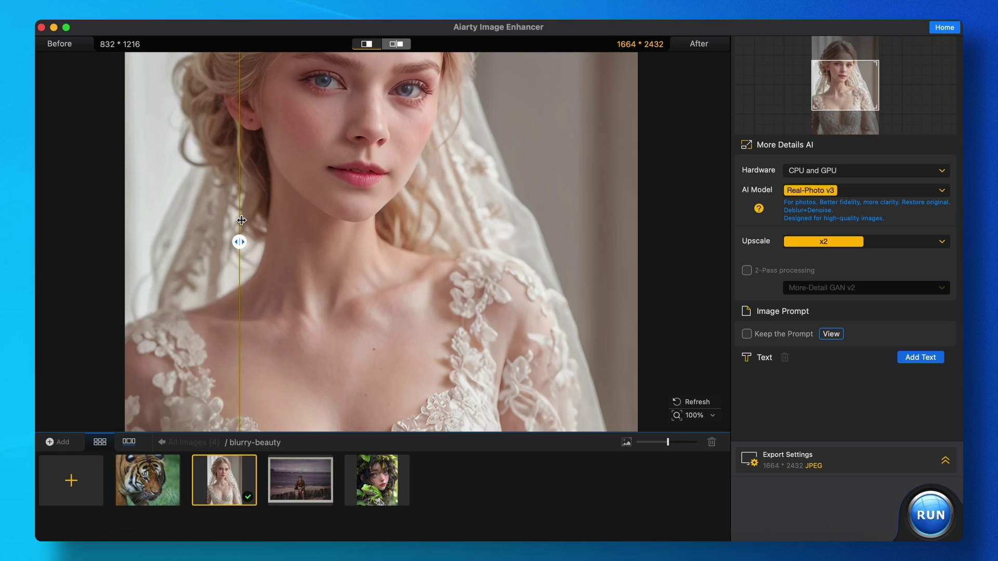
{"action": "left_click", "coordinate": [291, 475]}
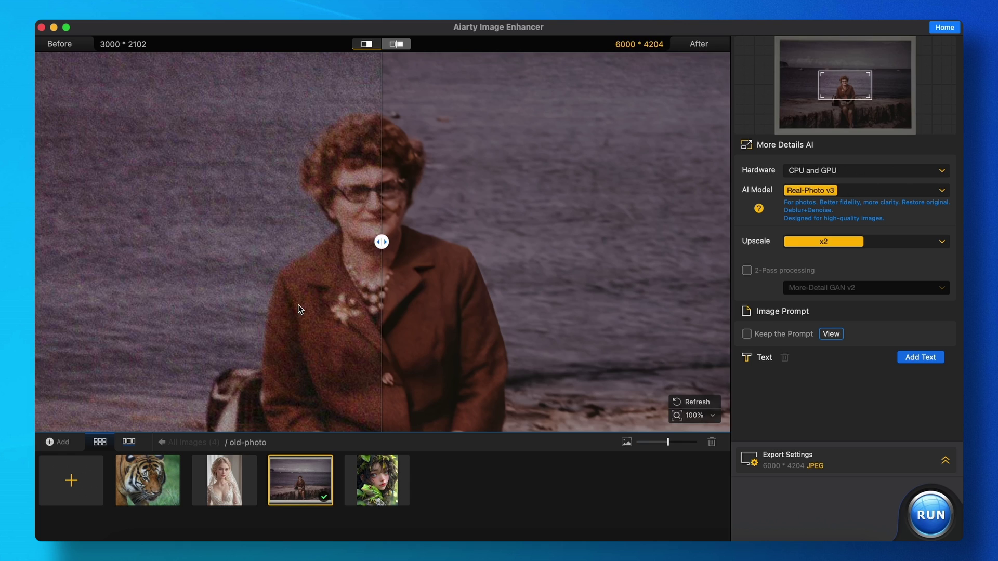
{"action": "left_click_drag", "start_coordinate": [380, 243], "coordinate": [561, 247]}
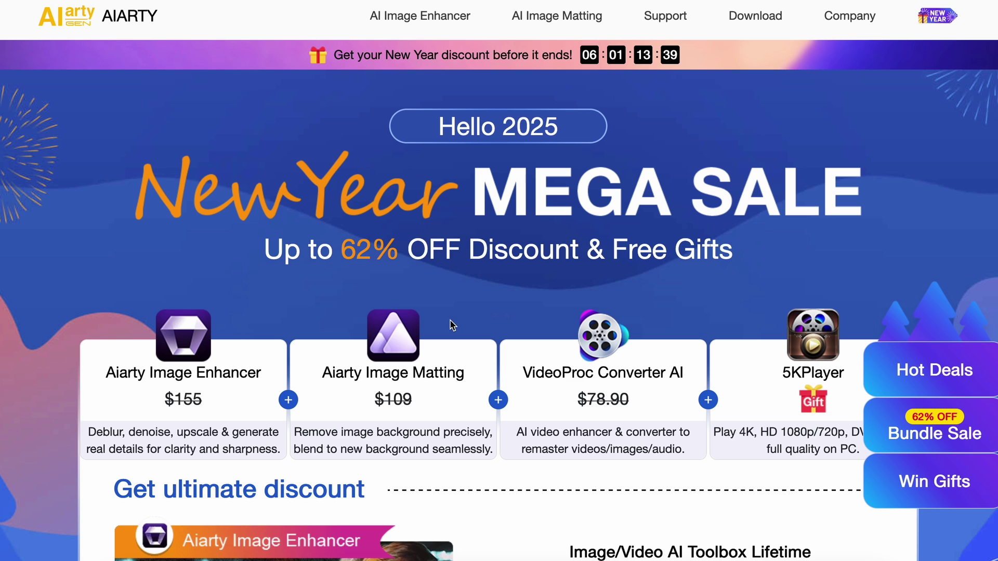
Scroll through the New Year sale discounts and product cards down to the footer
{"action": "scroll", "coordinate": [451, 324], "scroll_direction": "down", "scroll_amount": 8}
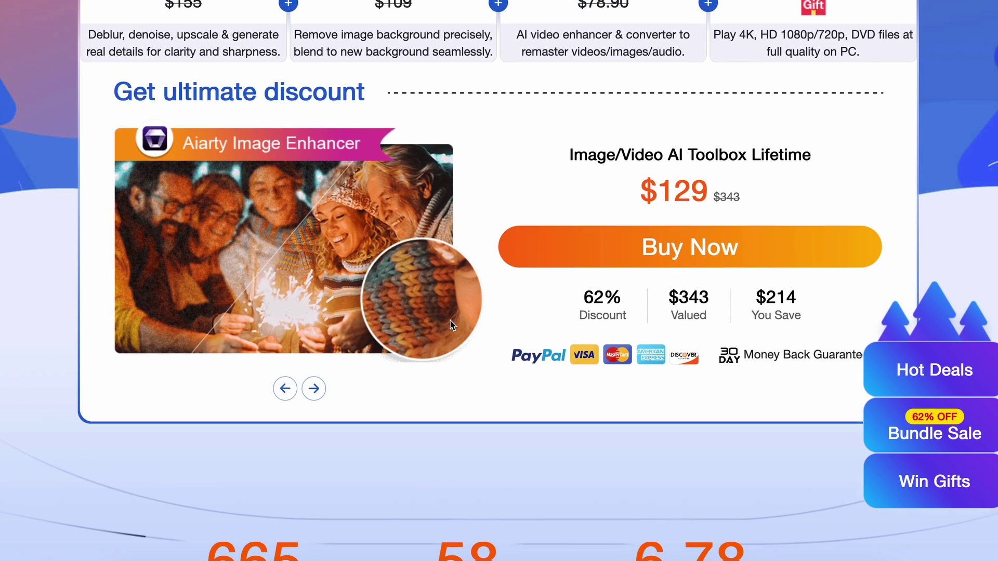
{"action": "scroll", "coordinate": [450, 323], "scroll_direction": "down", "scroll_amount": 15}
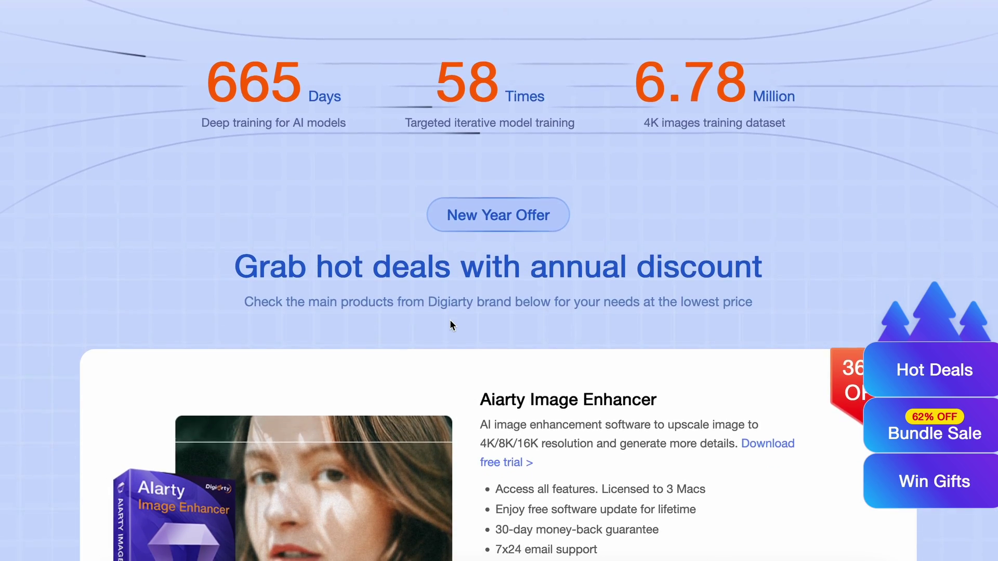
{"action": "scroll", "coordinate": [450, 325], "scroll_direction": "down", "scroll_amount": 7}
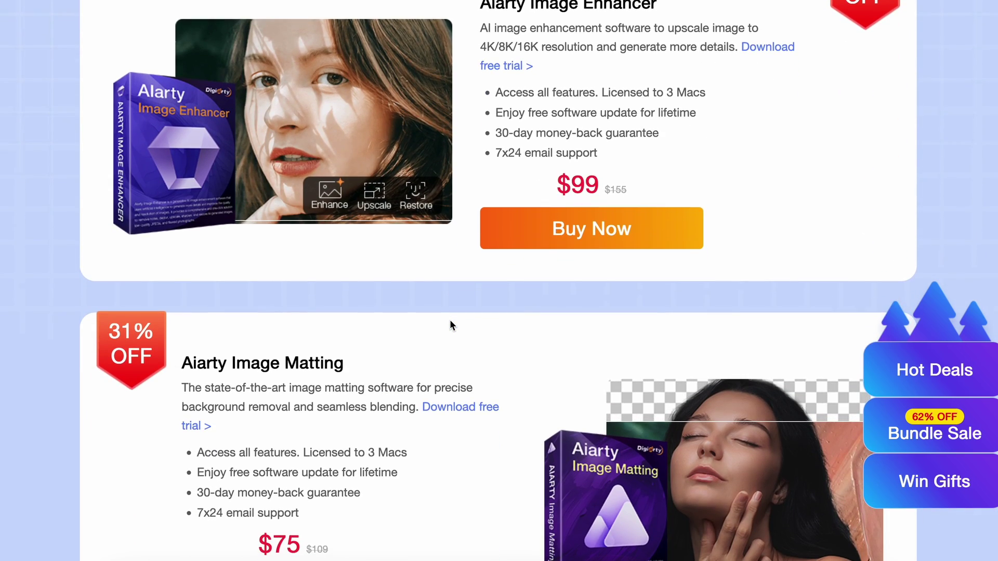
{"action": "scroll", "coordinate": [450, 324], "scroll_direction": "down", "scroll_amount": 17}
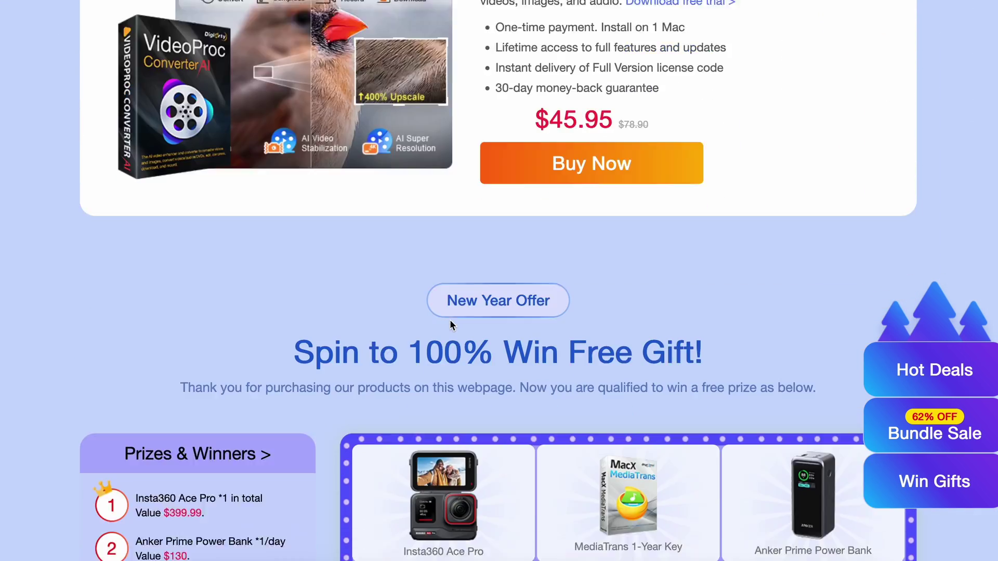
{"action": "scroll", "coordinate": [450, 325], "scroll_direction": "down", "scroll_amount": 18}
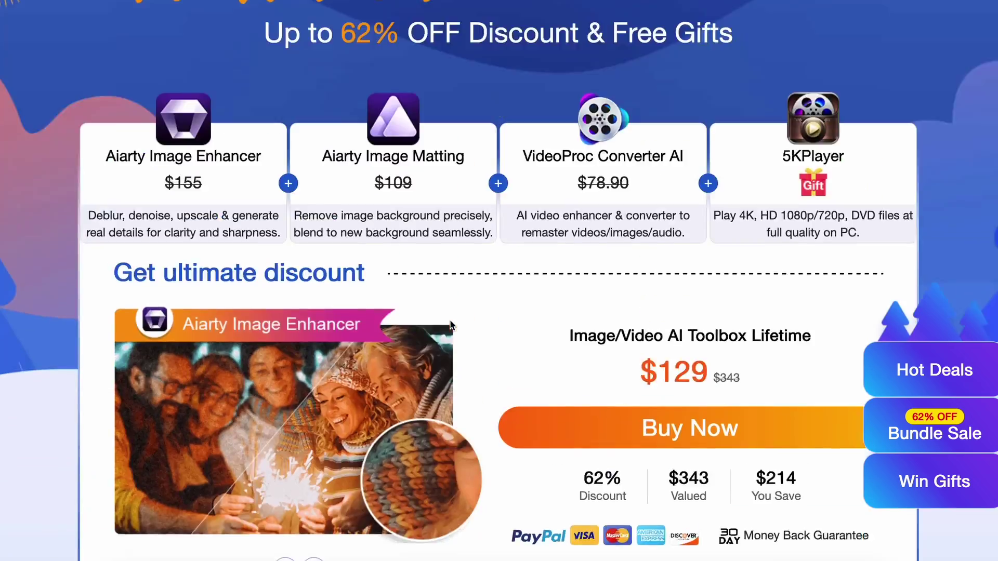
{"action": "scroll", "coordinate": [450, 326], "scroll_direction": "up", "scroll_amount": 4}
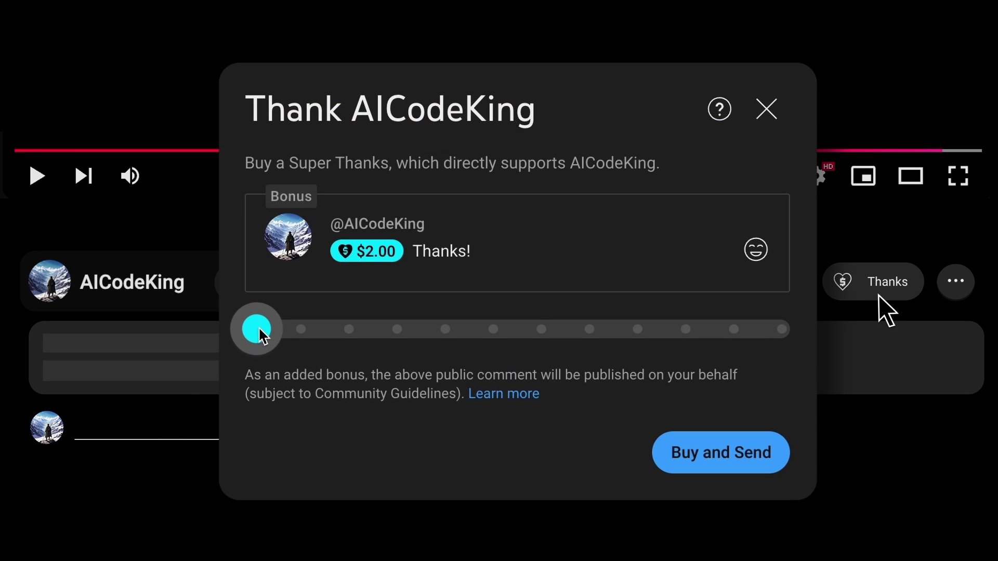
Raise the Super Thanks amount to $5.00, then bring up the channel's membership tiers
{"action": "left_click_drag", "start_coordinate": [256, 329], "coordinate": [289, 329]}
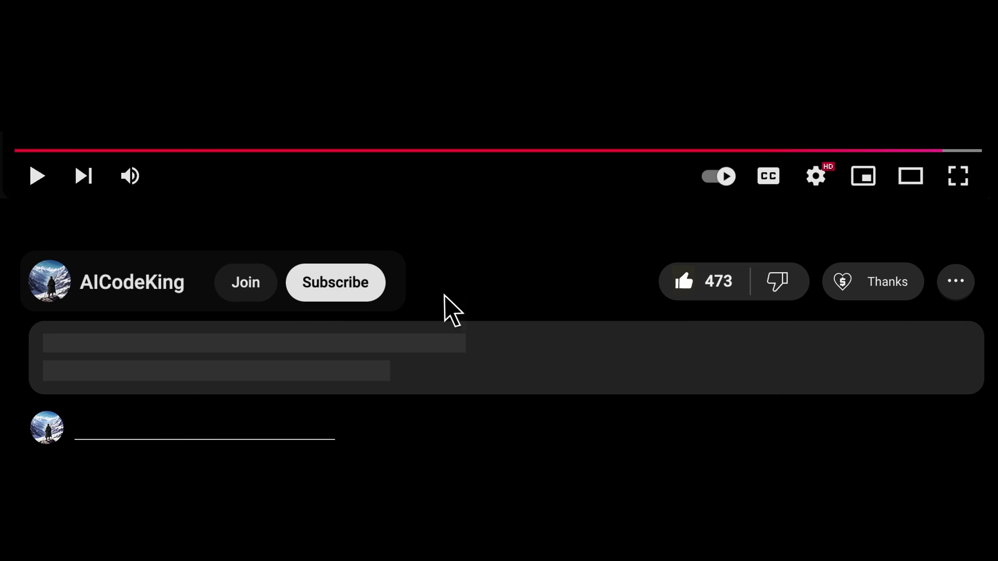
{"action": "left_click", "coordinate": [249, 298]}
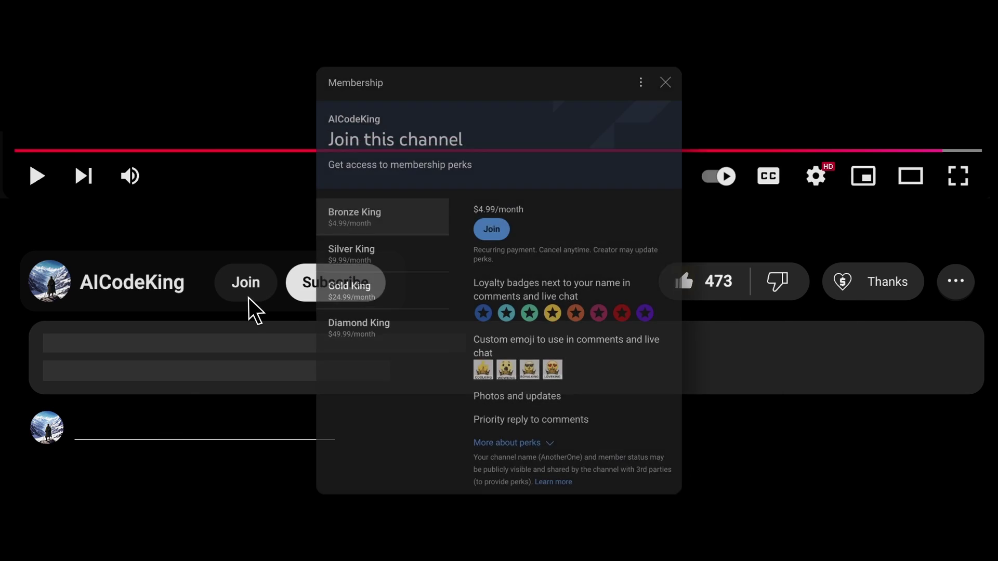